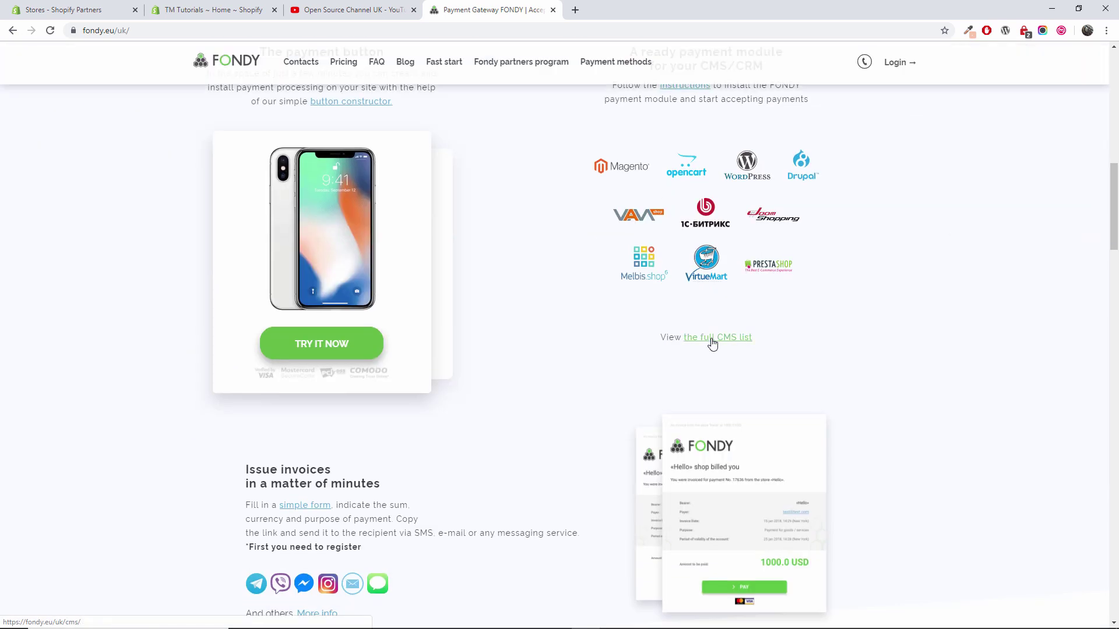
# Find Fondy's Shopify payment setup instructions via the full CMS list, then return to the Shopify admin
pyautogui.click(712, 343)
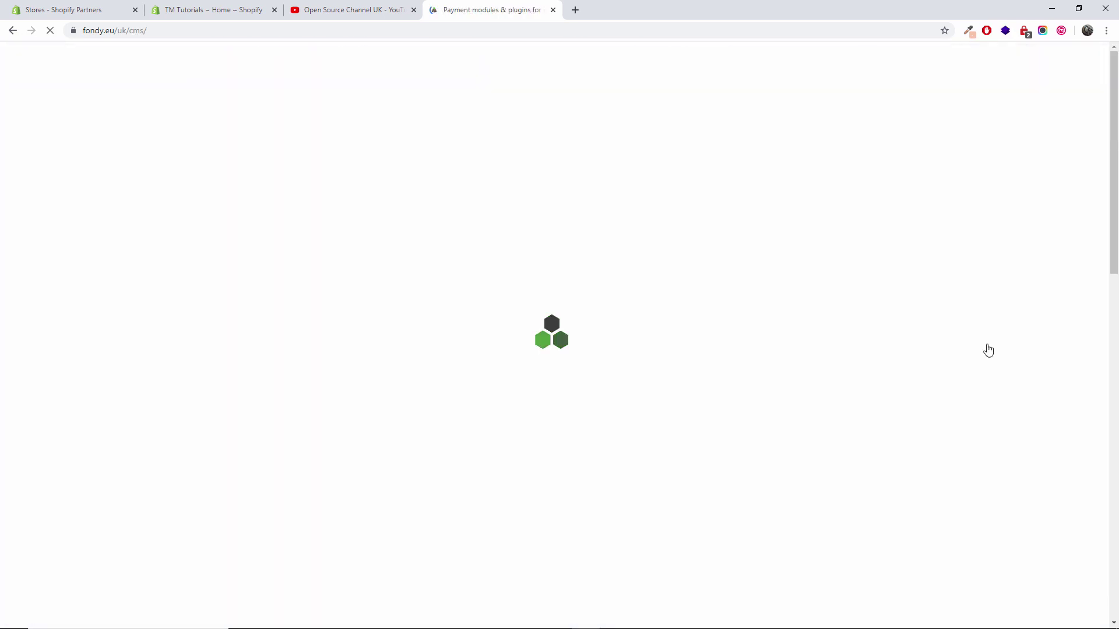
pyautogui.scroll(-11, 987, 349)
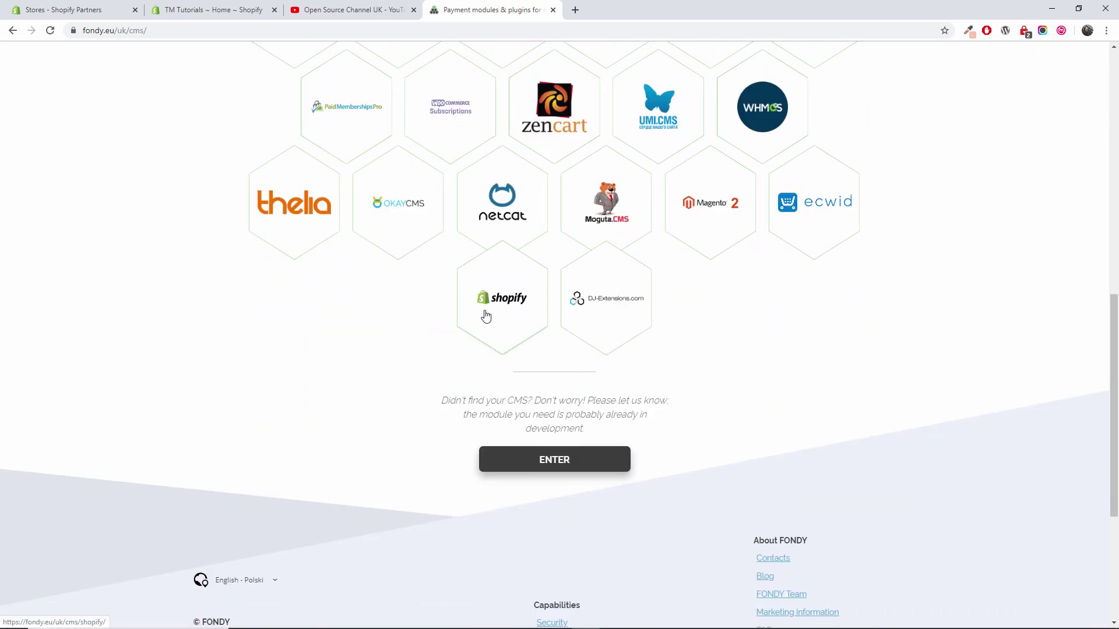
pyautogui.click(500, 309)
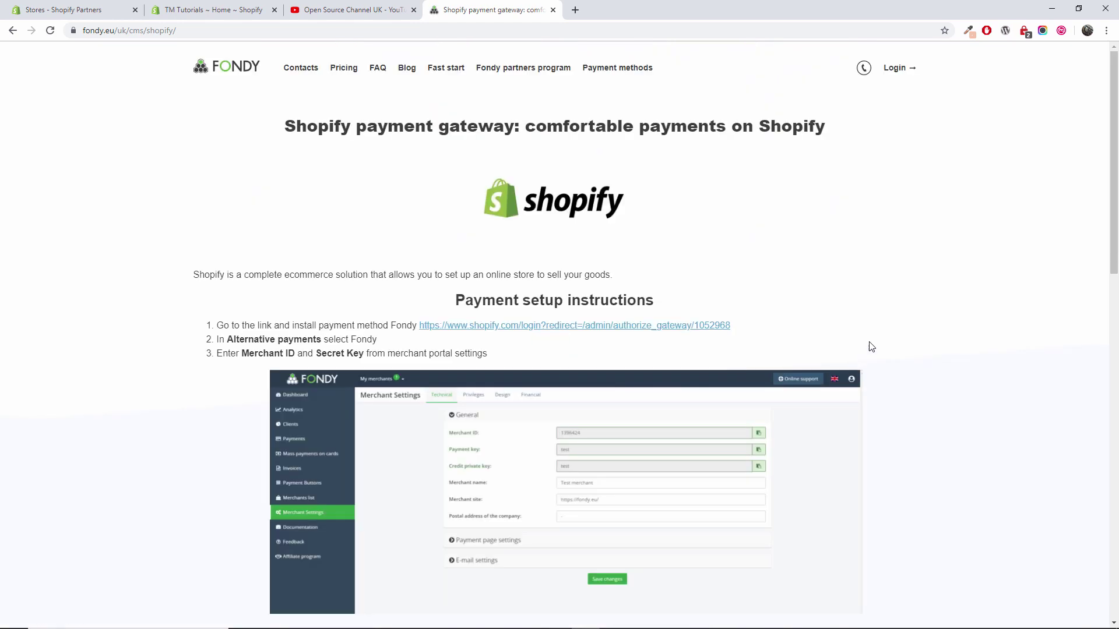
pyautogui.scroll(-2, 868, 347)
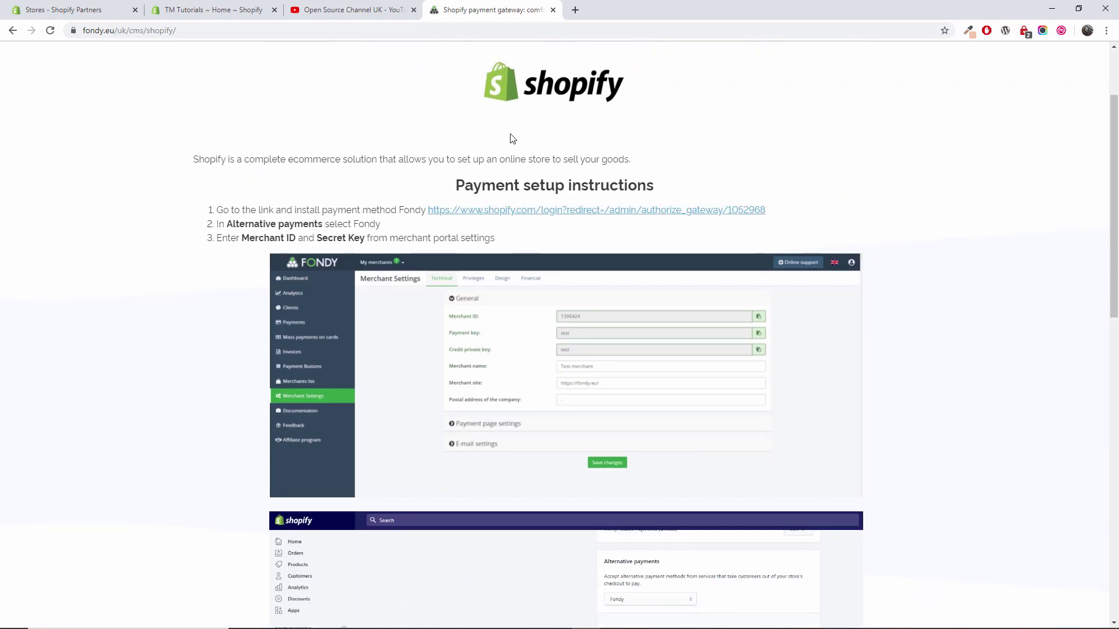
pyautogui.click(224, 7)
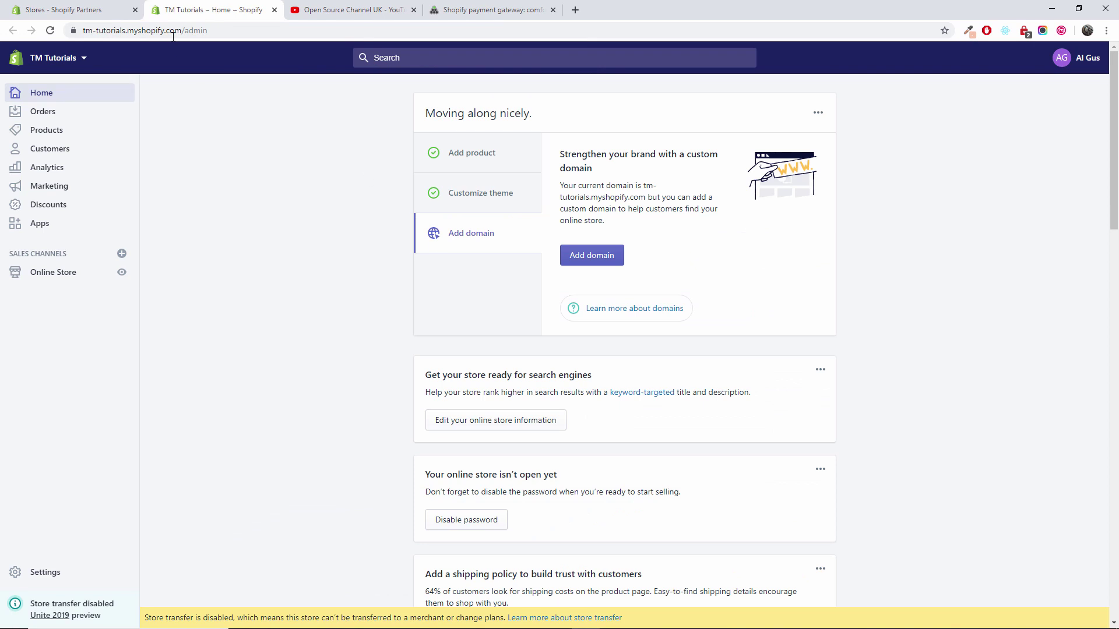
# Open the TM Tutorials storefront in a new tab and browse its Catalog of products and prices
pyautogui.click(121, 272)
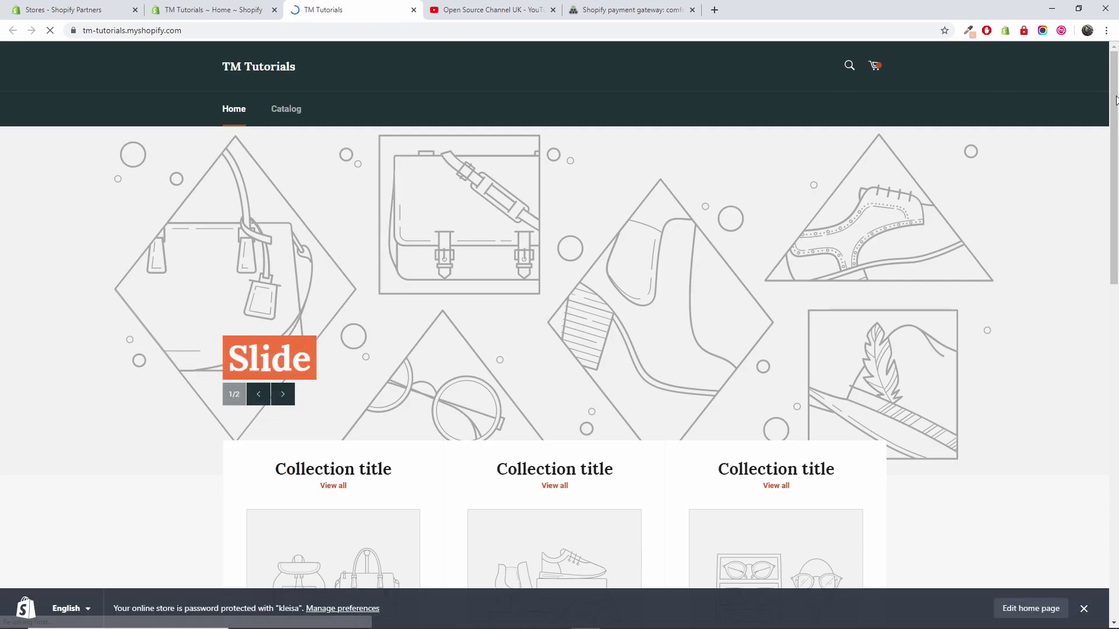
pyautogui.scroll(-7, 1117, 375)
pyautogui.scroll(-2, 1101, 376)
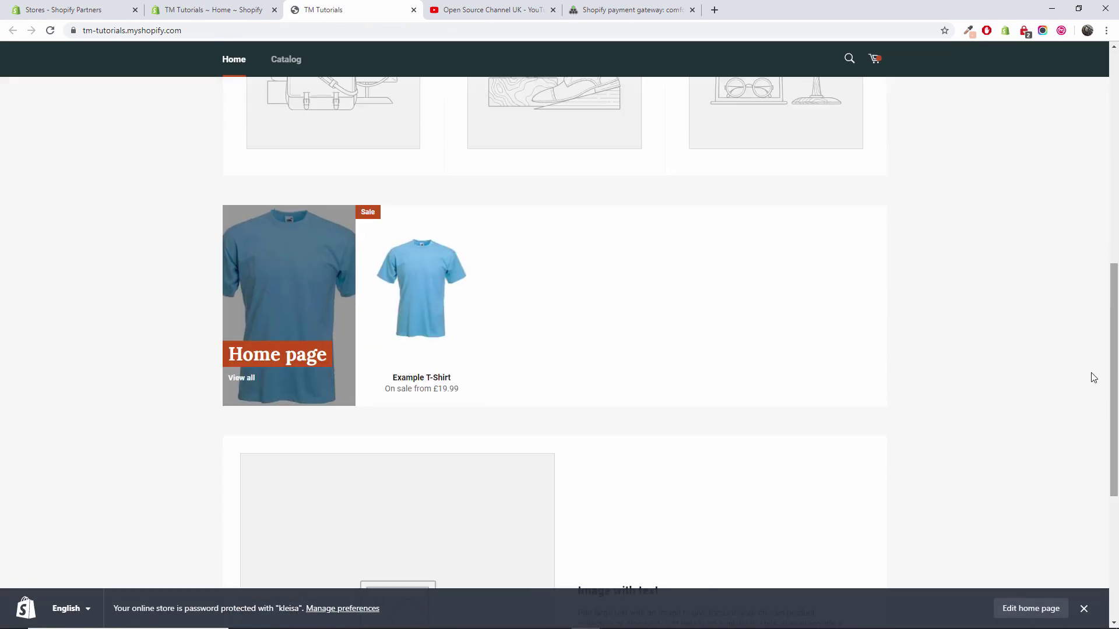
pyautogui.scroll(9, 928, 314)
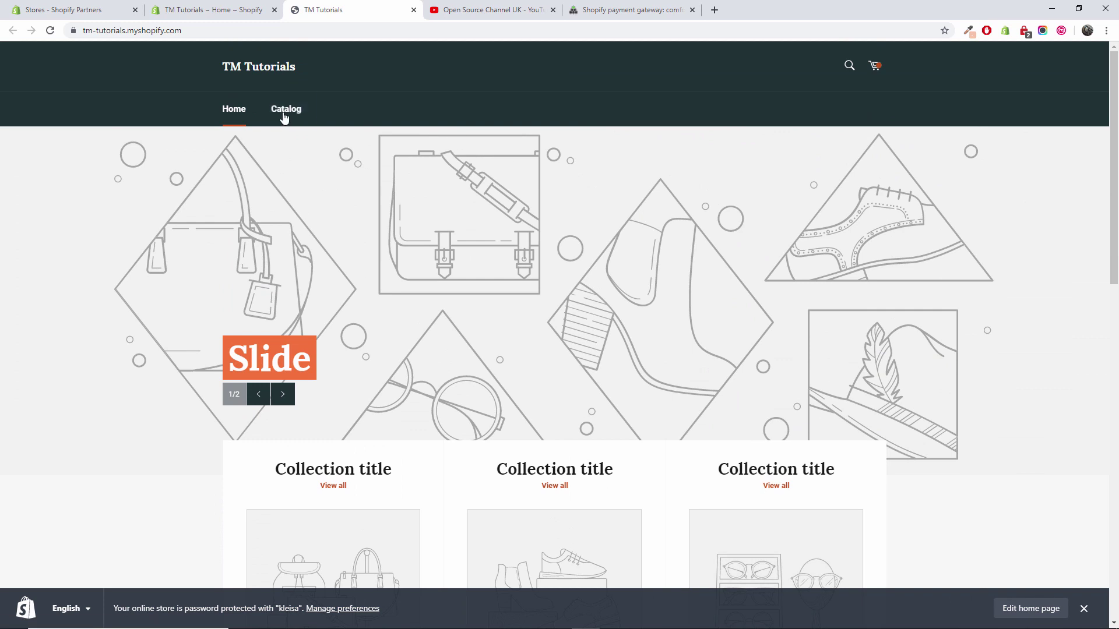
pyautogui.click(285, 110)
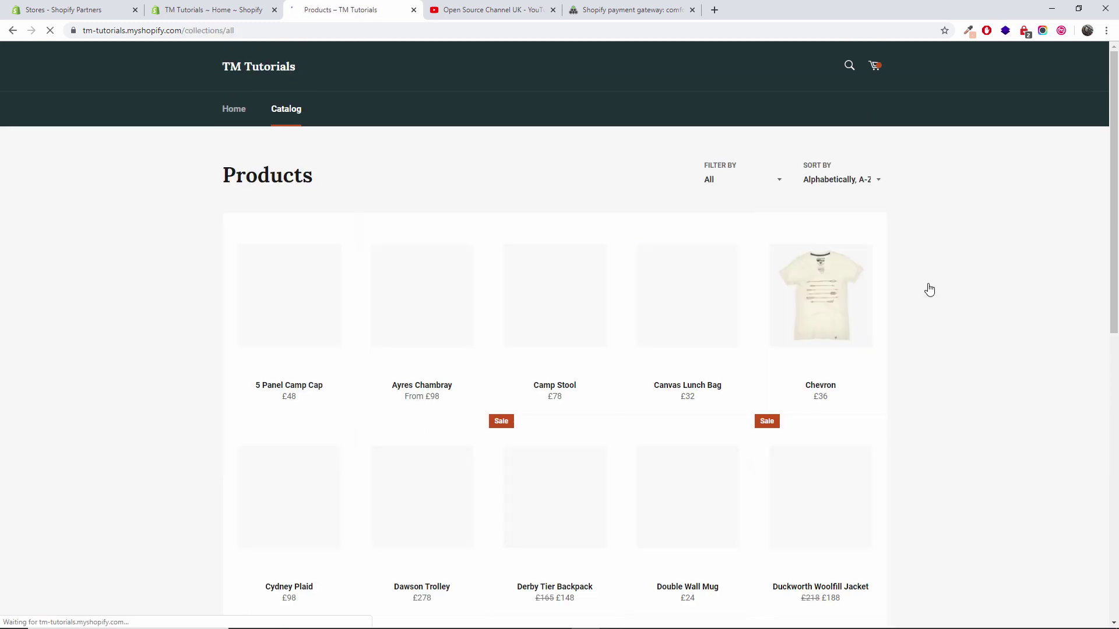
pyautogui.scroll(-4, 1074, 295)
pyautogui.scroll(-6, 1075, 296)
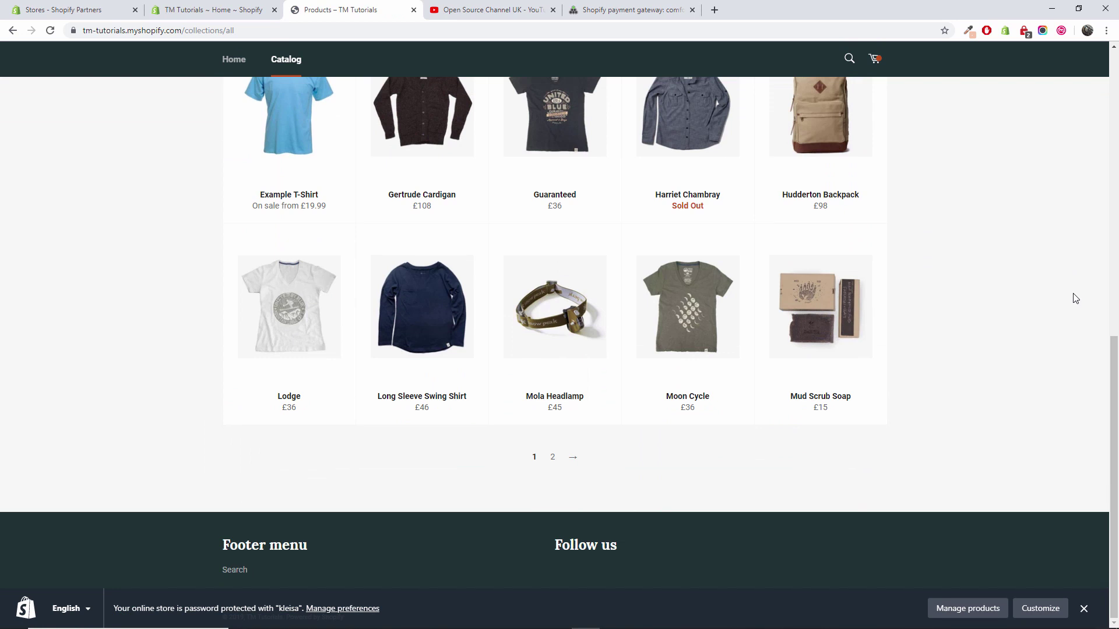
pyautogui.scroll(10, 1075, 298)
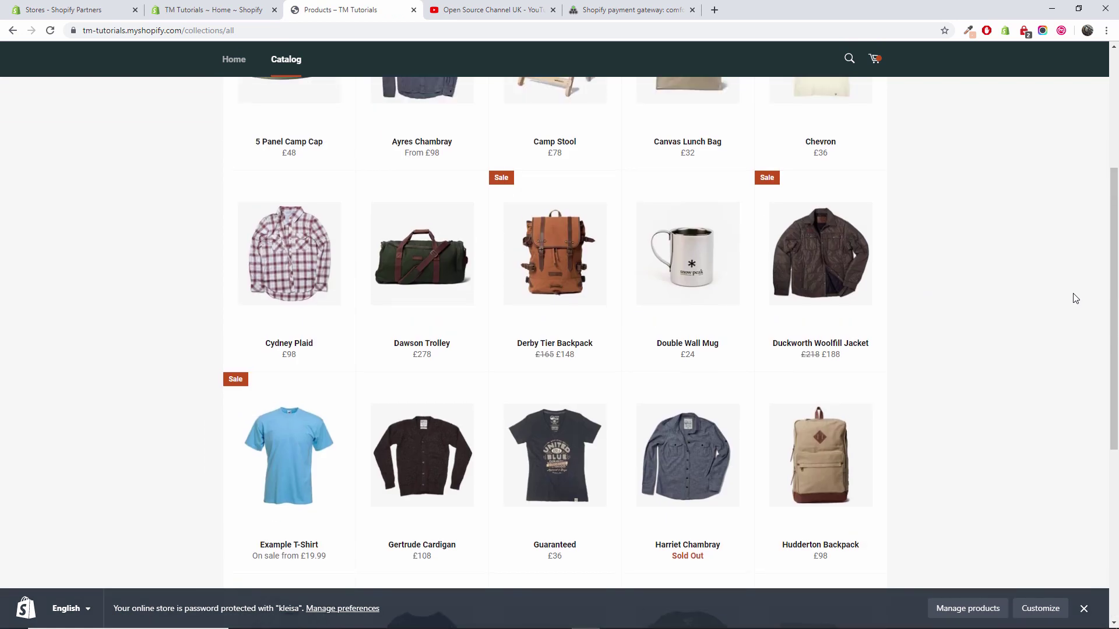
# Return to Fondy's Shopify instructions and follow the shopify.com install link from step 1
pyautogui.click(653, 4)
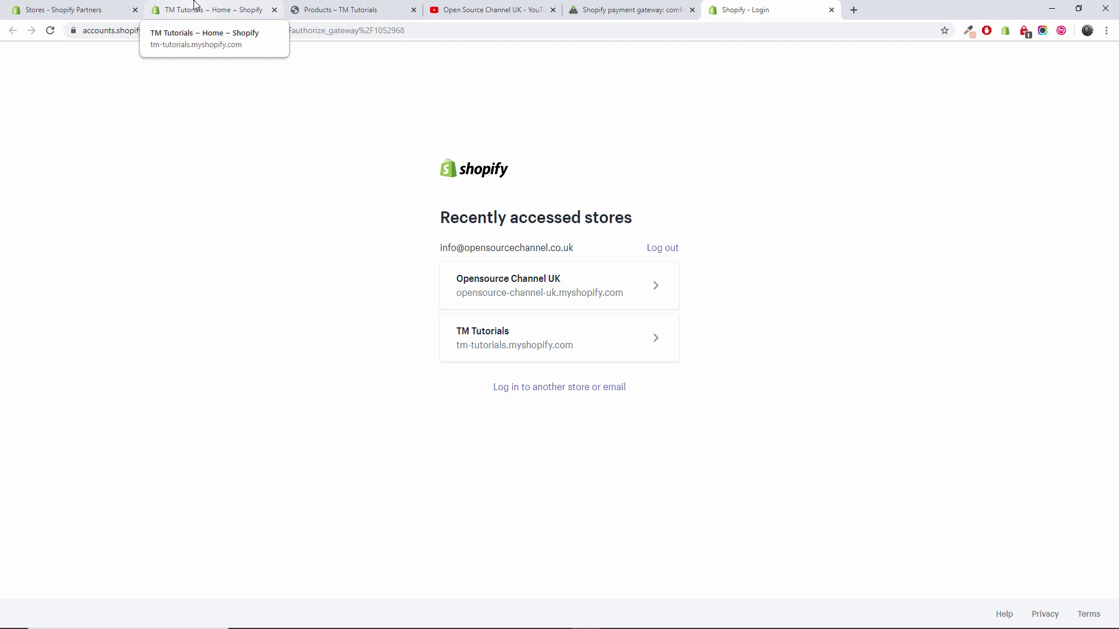
# Log into the TM Tutorials store and confirm installing Fondy as a payment provider
pyautogui.click(194, 6)
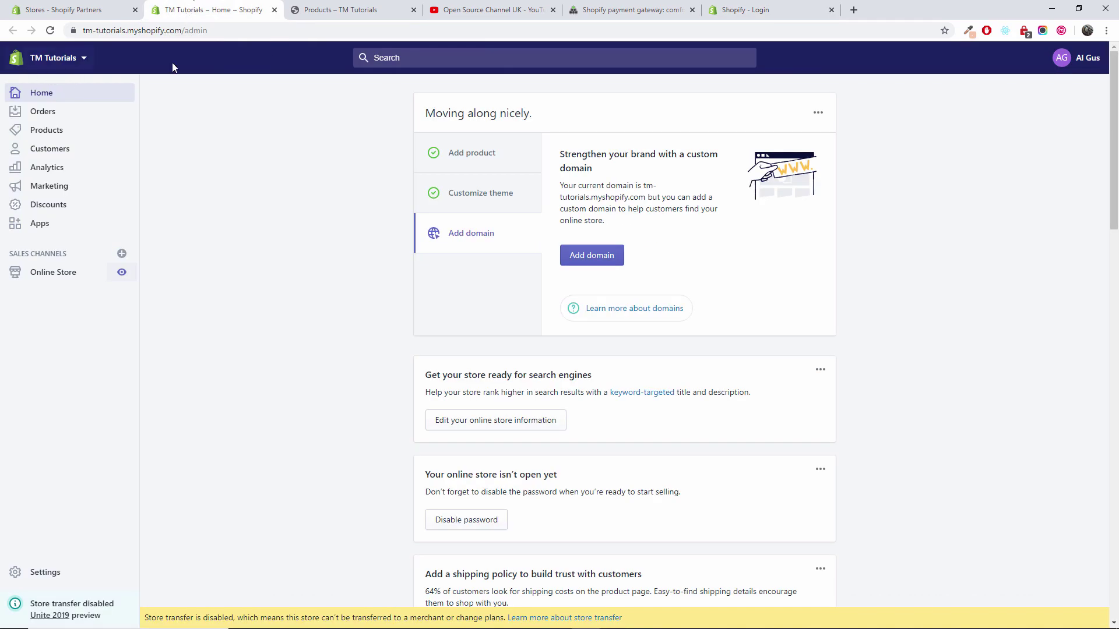
pyautogui.click(752, 10)
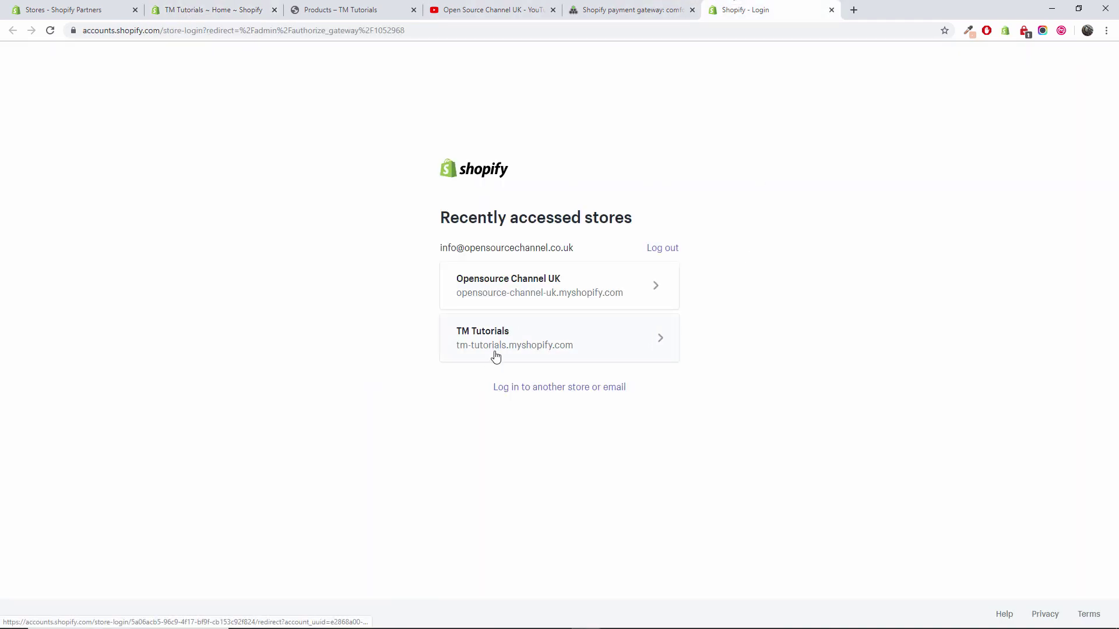
pyautogui.click(514, 345)
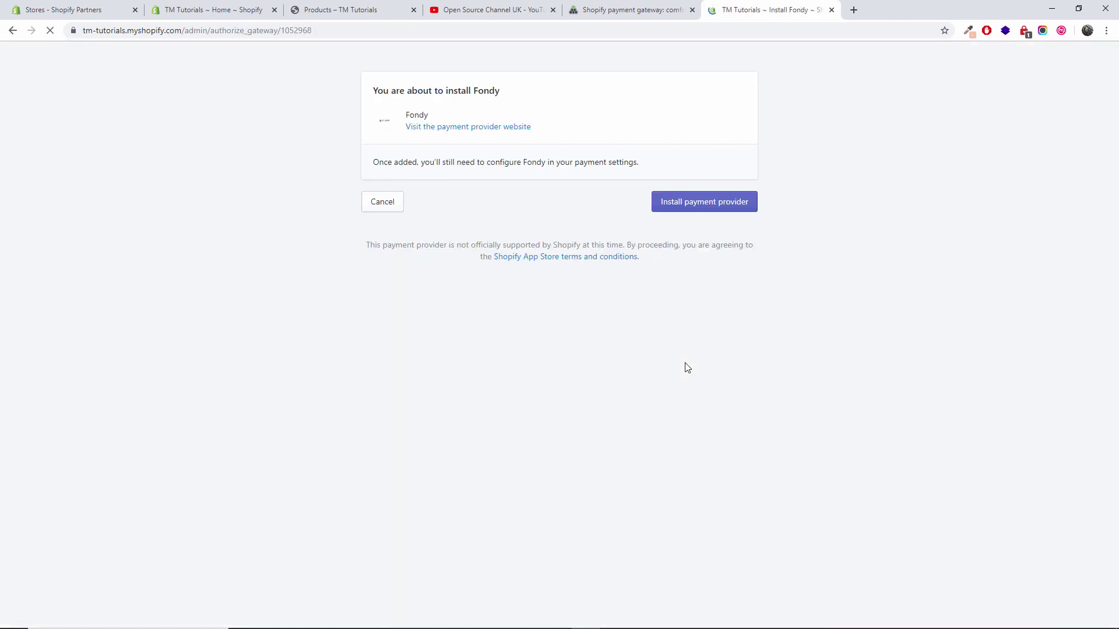
pyautogui.click(690, 207)
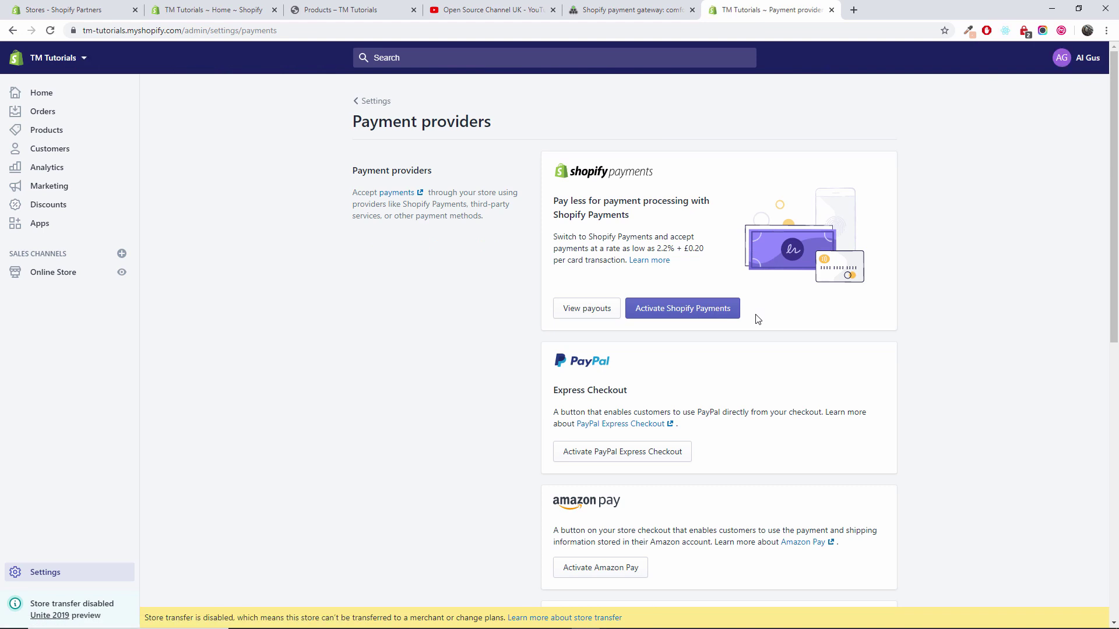
pyautogui.scroll(-5, 757, 319)
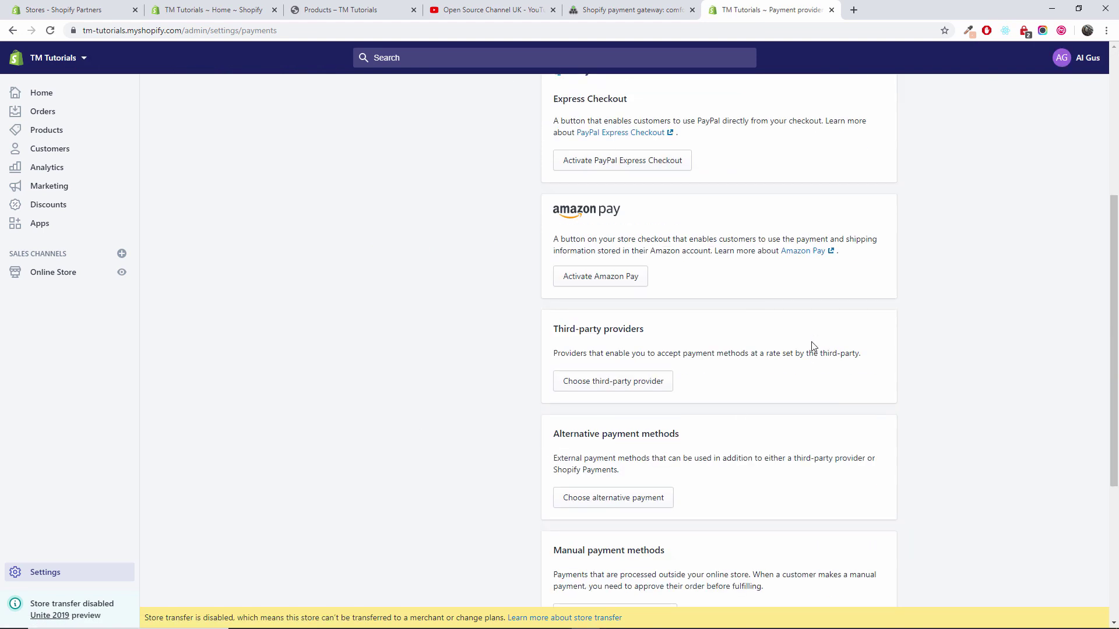
pyautogui.scroll(-1, 813, 346)
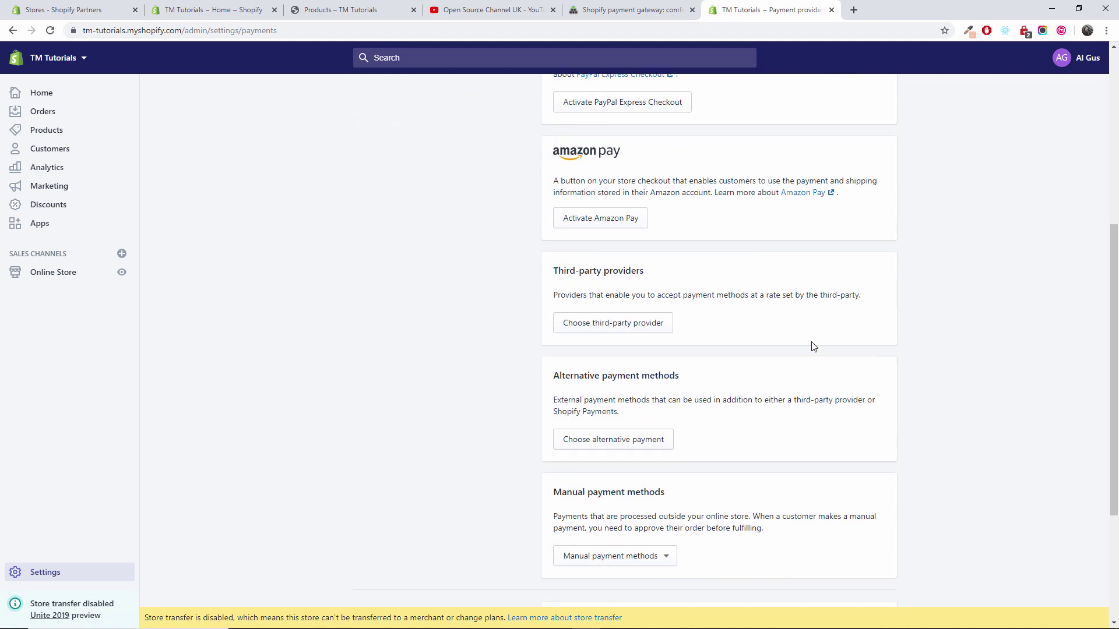
pyautogui.scroll(-2, 798, 351)
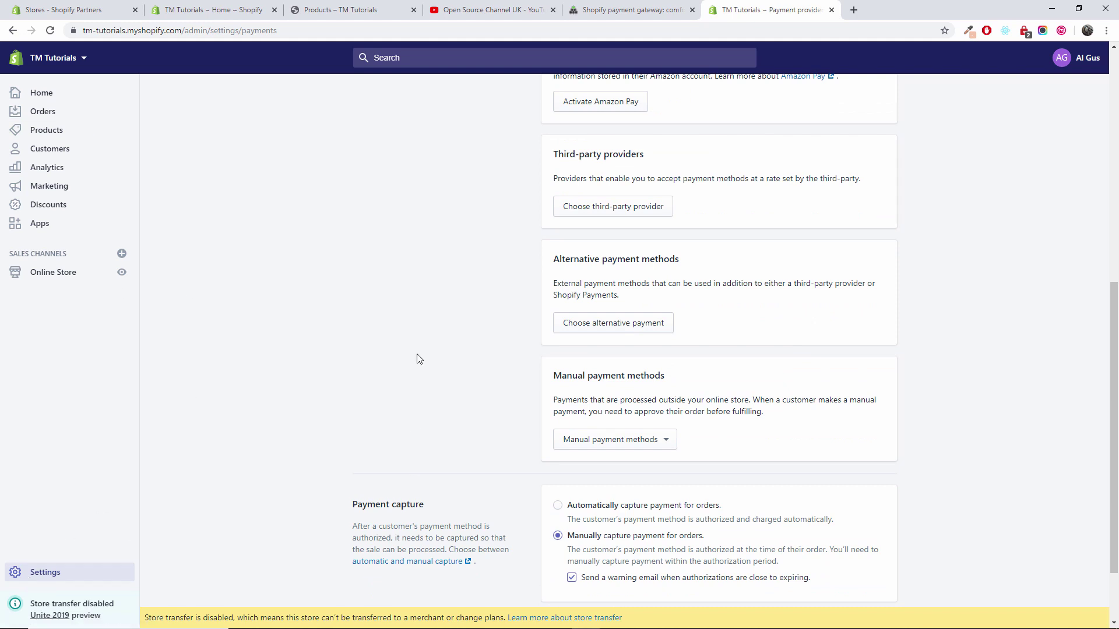
pyautogui.scroll(7, 419, 303)
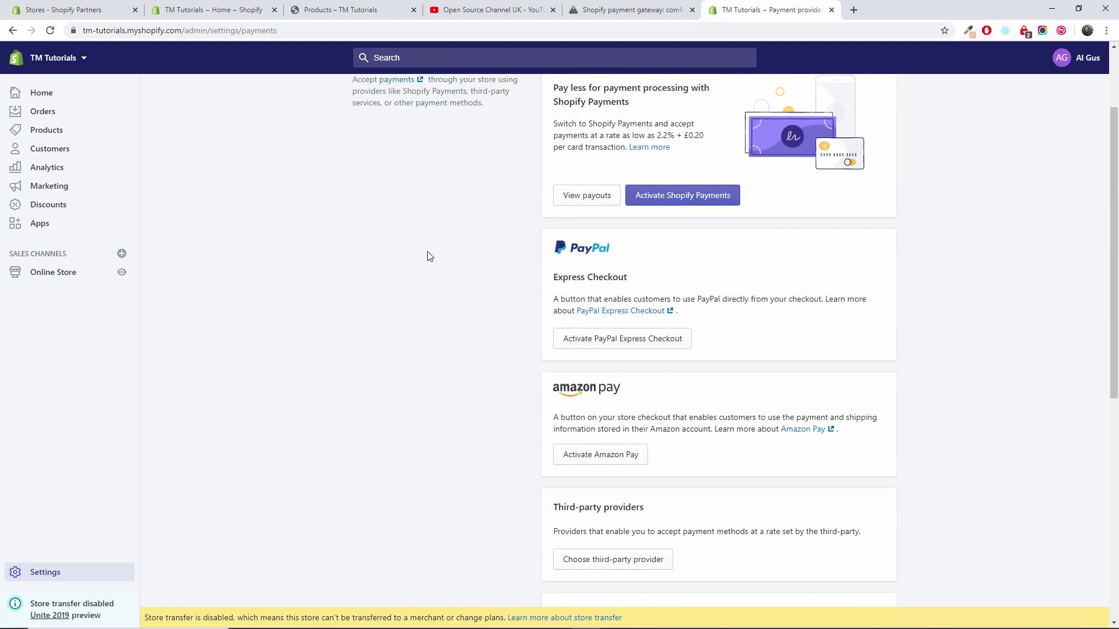
pyautogui.click(45, 582)
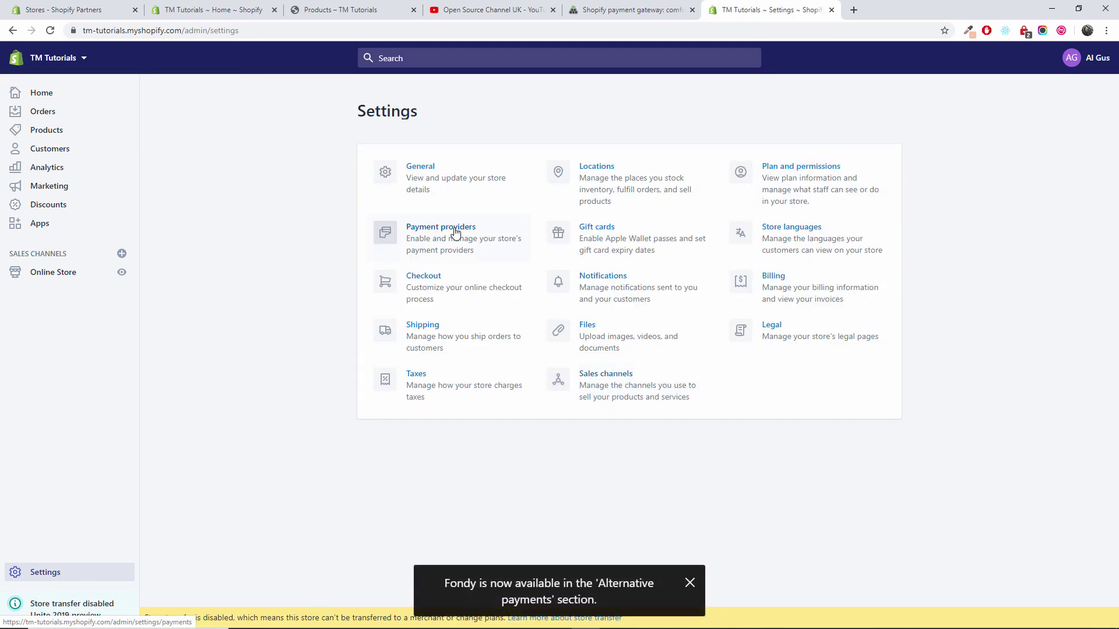
pyautogui.click(455, 232)
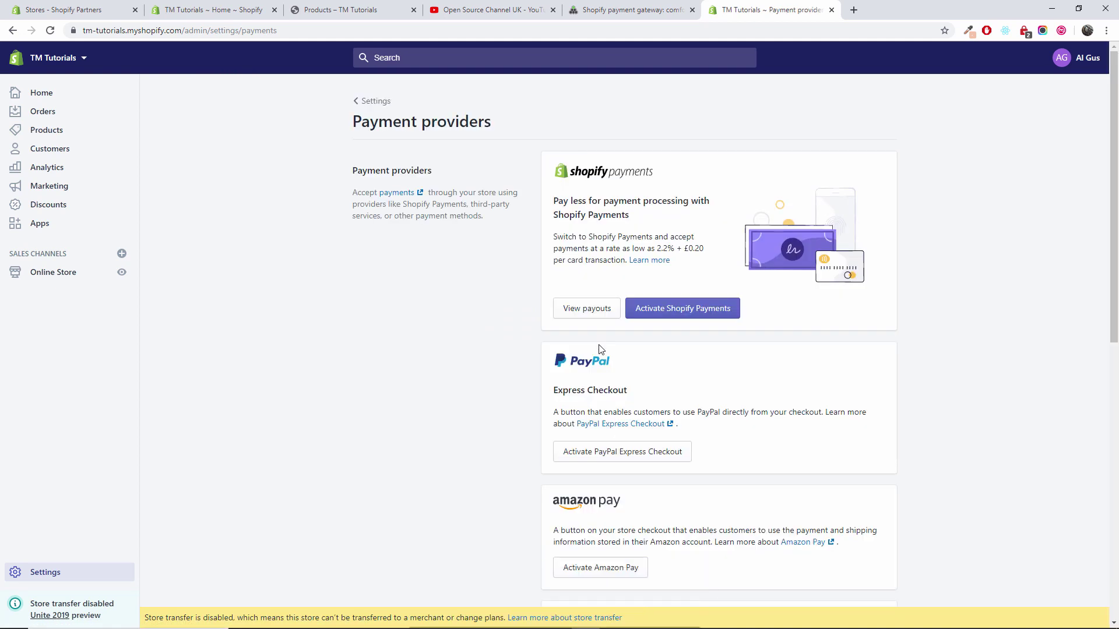
pyautogui.scroll(-1, 529, 585)
pyautogui.scroll(-6, 552, 543)
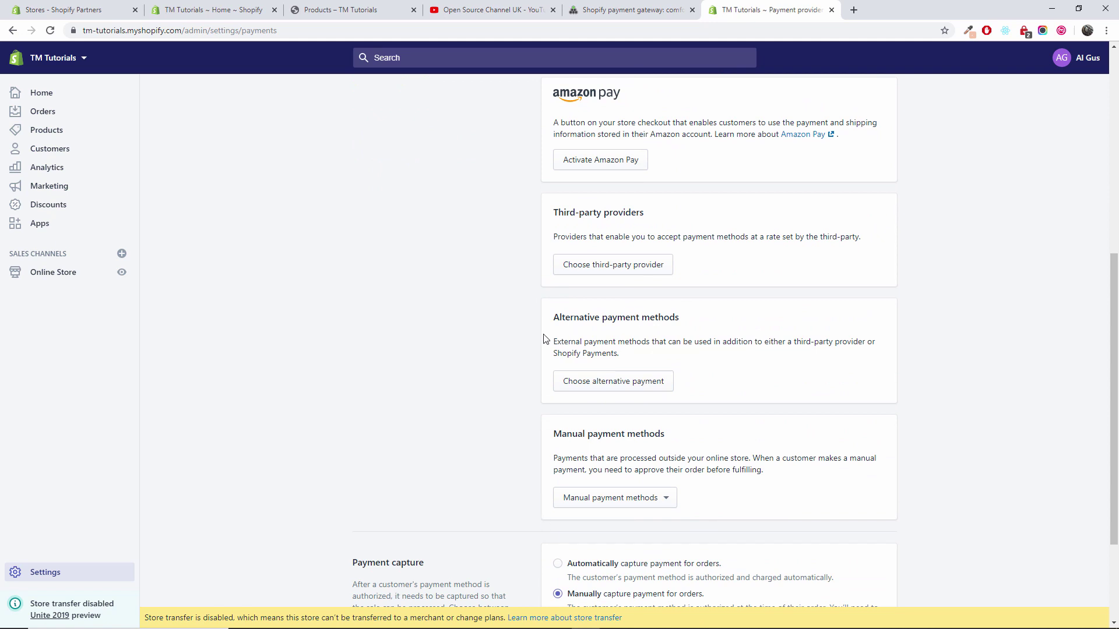
pyautogui.click(603, 388)
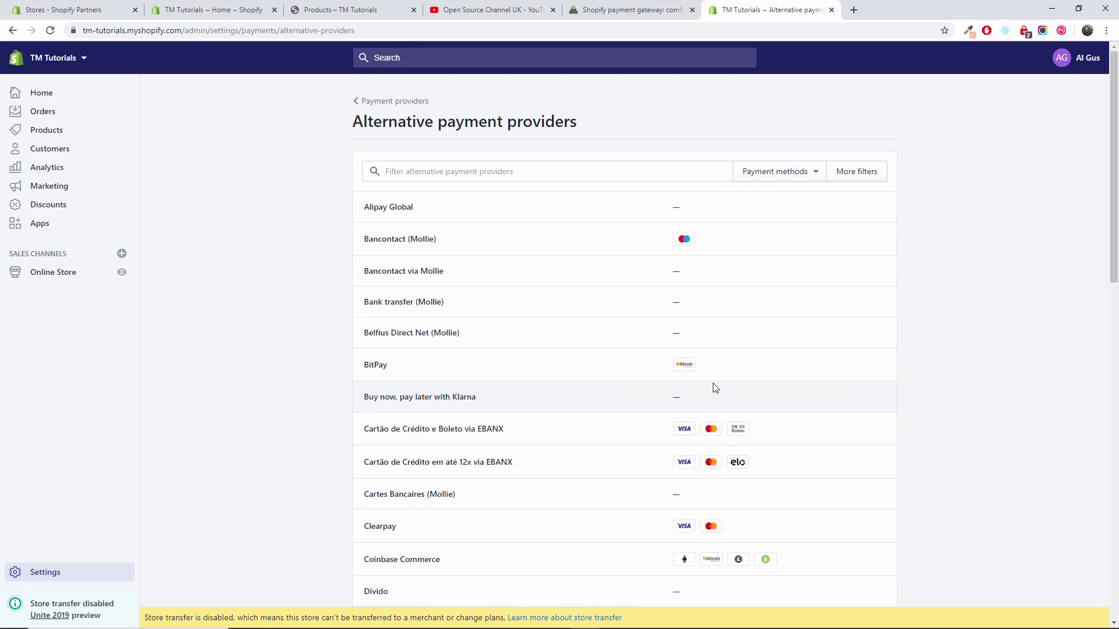
pyautogui.scroll(-5, 716, 388)
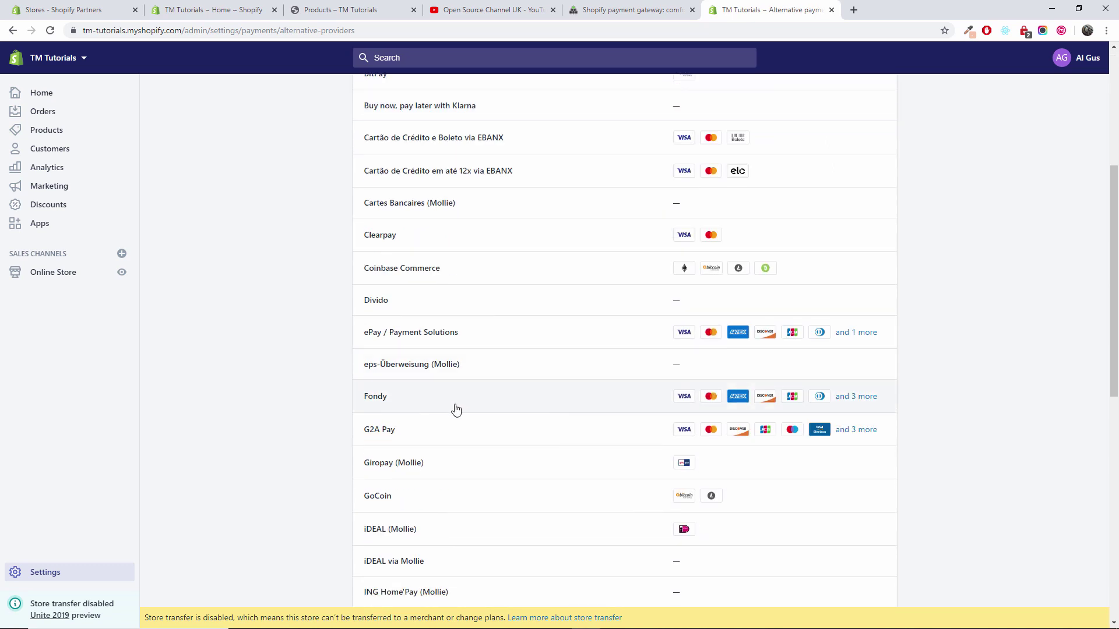
pyautogui.click(478, 398)
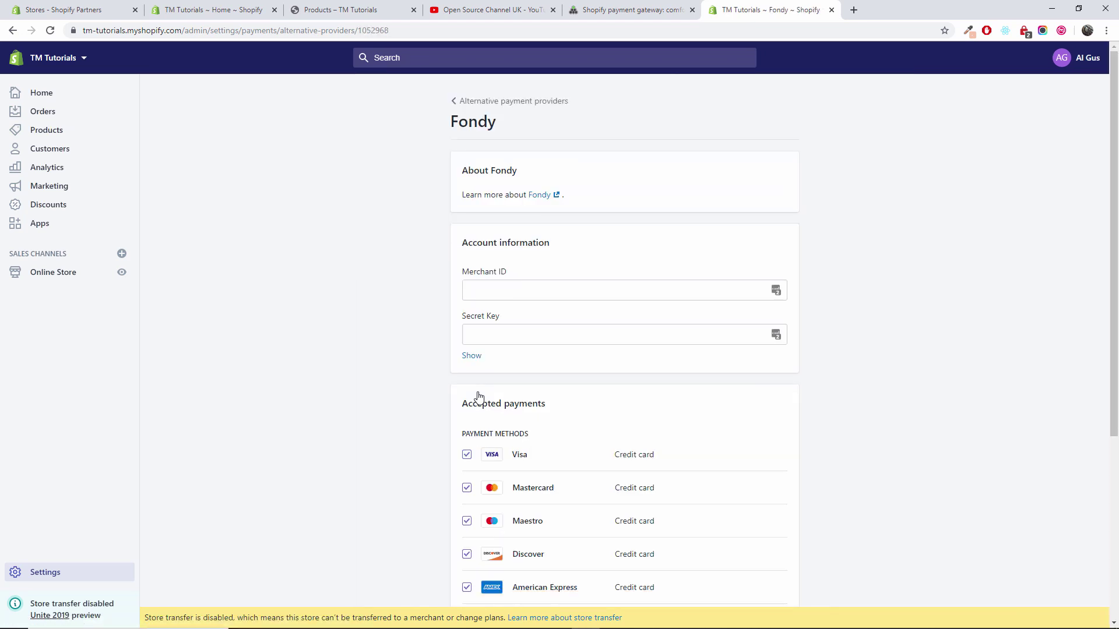
pyautogui.scroll(-3, 694, 390)
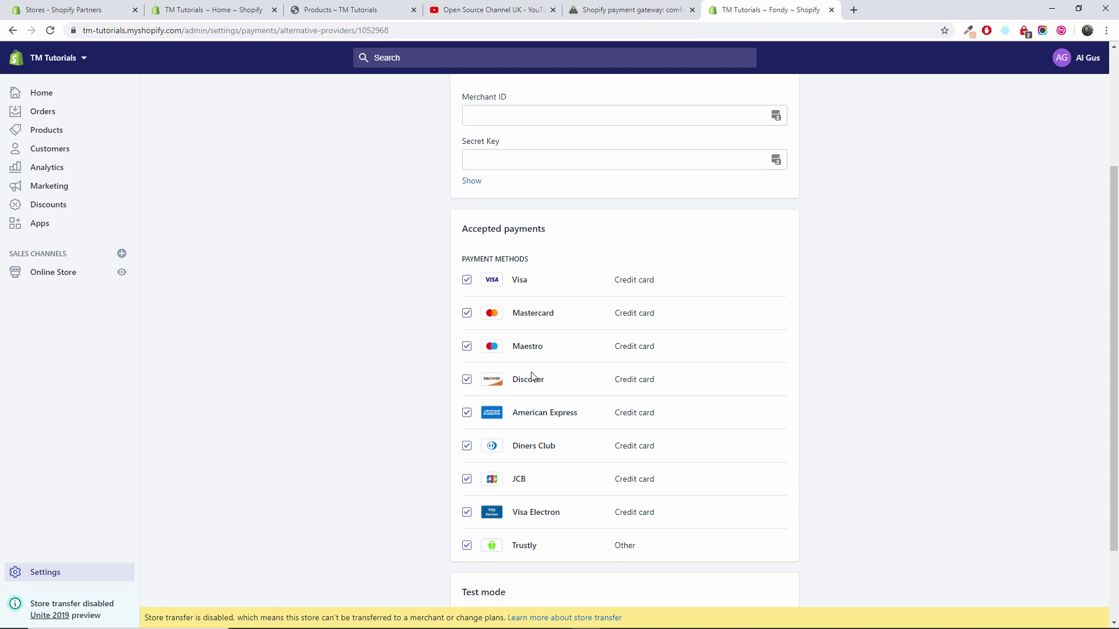
pyautogui.scroll(-2, 534, 375)
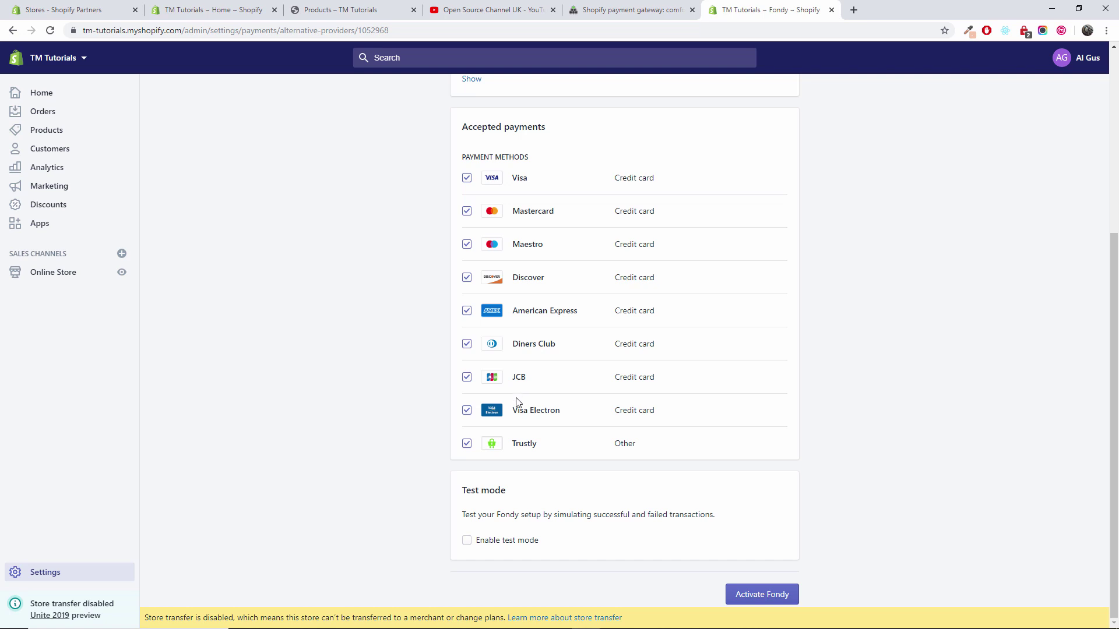
pyautogui.click(467, 541)
pyautogui.click(467, 541)
pyautogui.scroll(5, 547, 485)
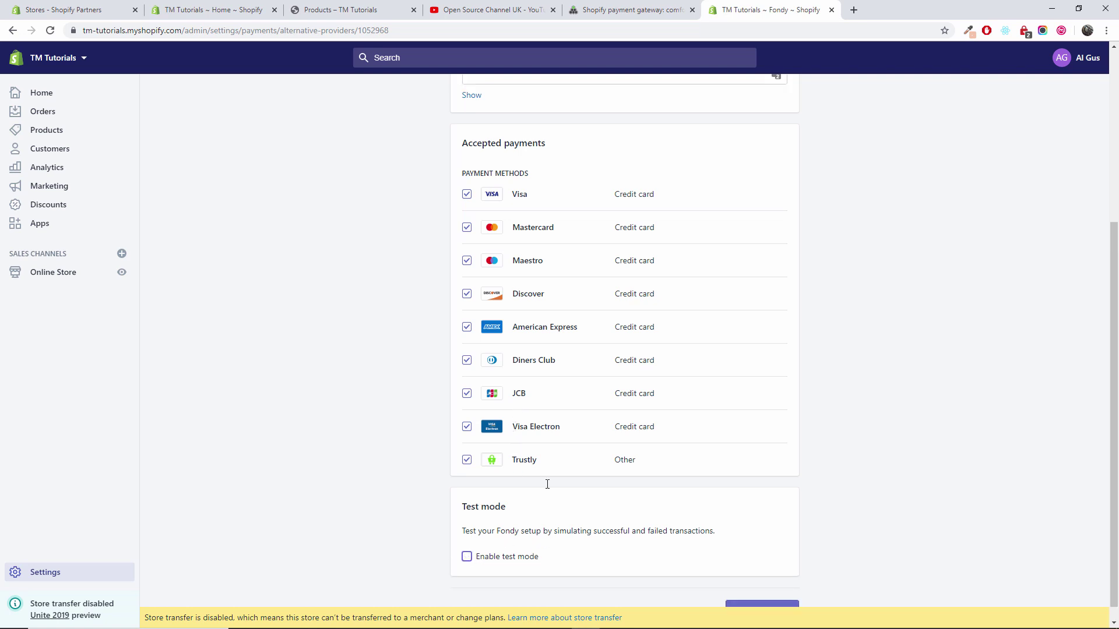
# Leave the Fondy settings page for Fondy's setup instructions on entering Merchant ID and Secret Key
pyautogui.click(508, 290)
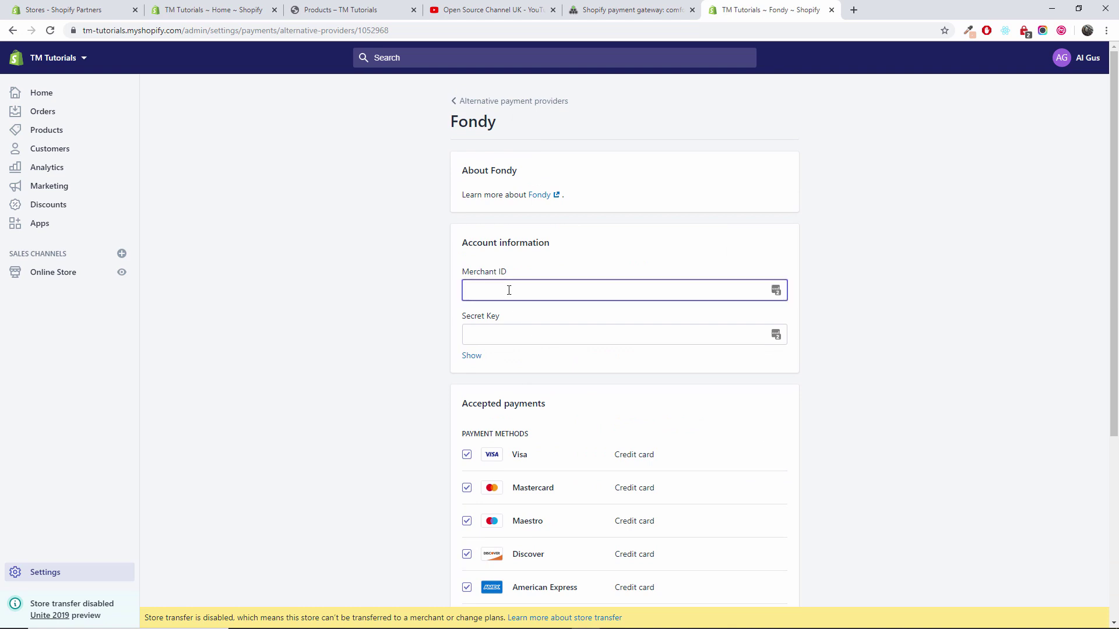
pyautogui.click(192, 5)
pyautogui.click(125, 4)
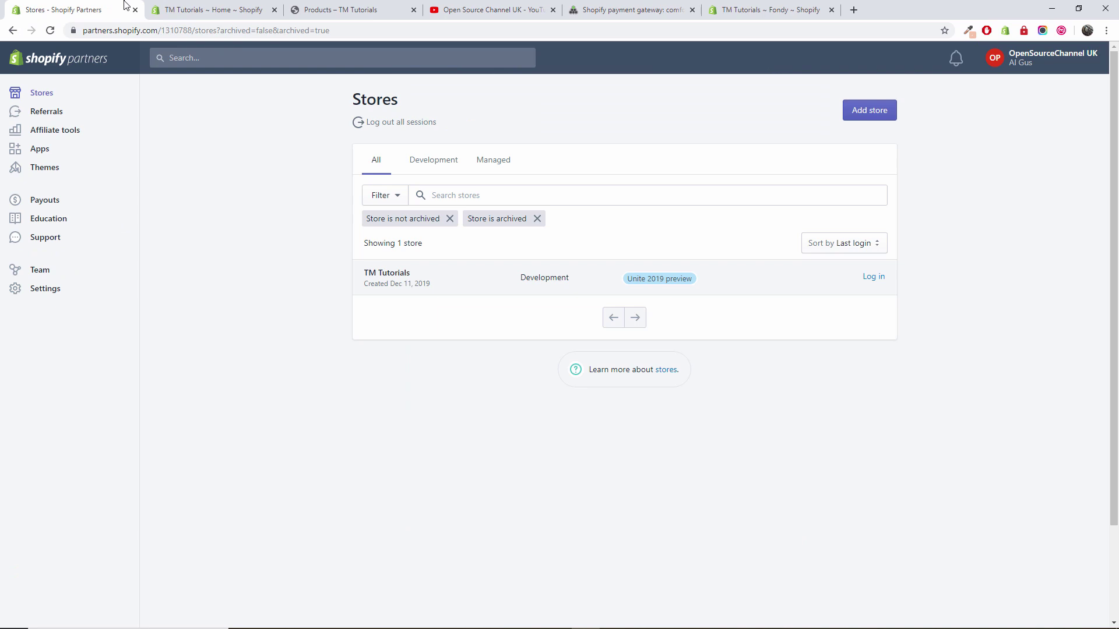
pyautogui.click(780, 8)
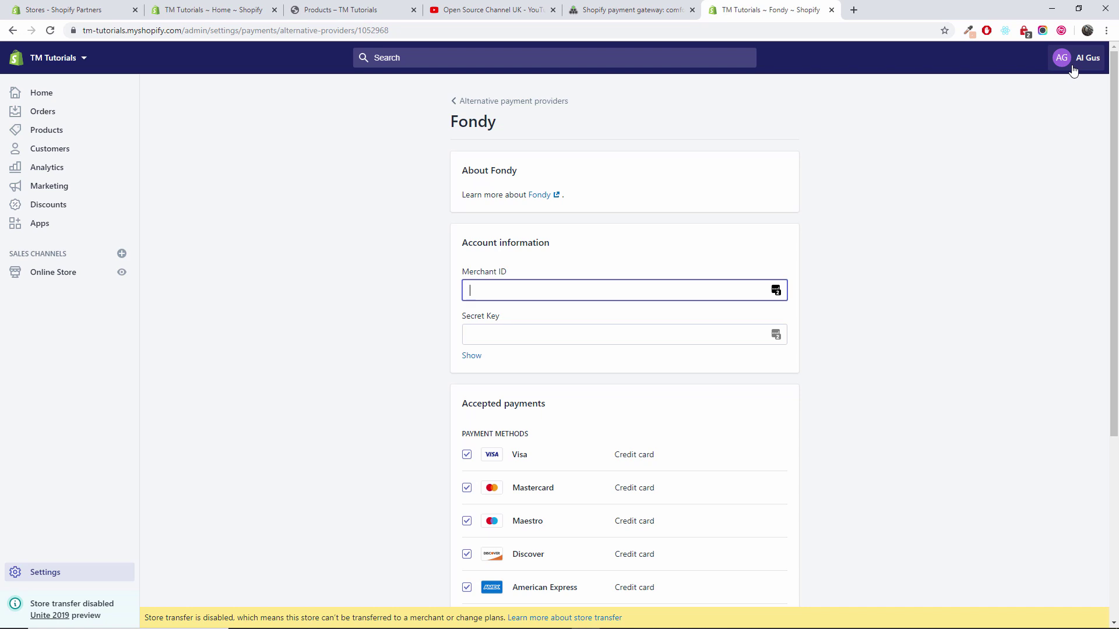
pyautogui.click(635, 10)
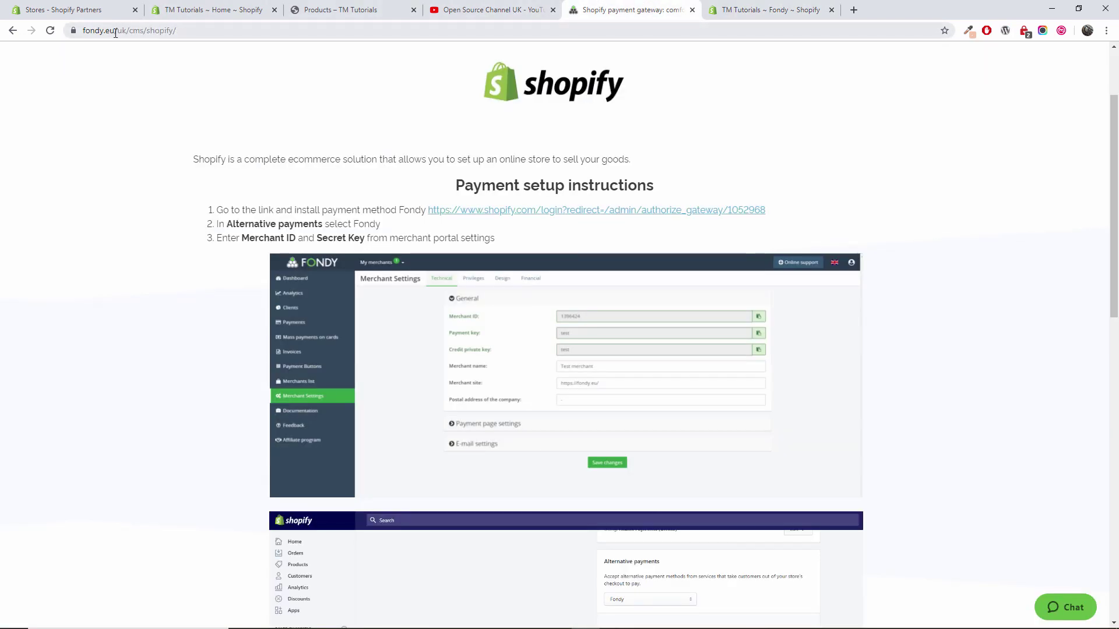
# Go to fondy.eu, sign in to the merchant portal and dismiss the Create merchant popup
pyautogui.moveTo(115, 34); pyautogui.dragTo(222, 31)
pyautogui.press('BackSpace')
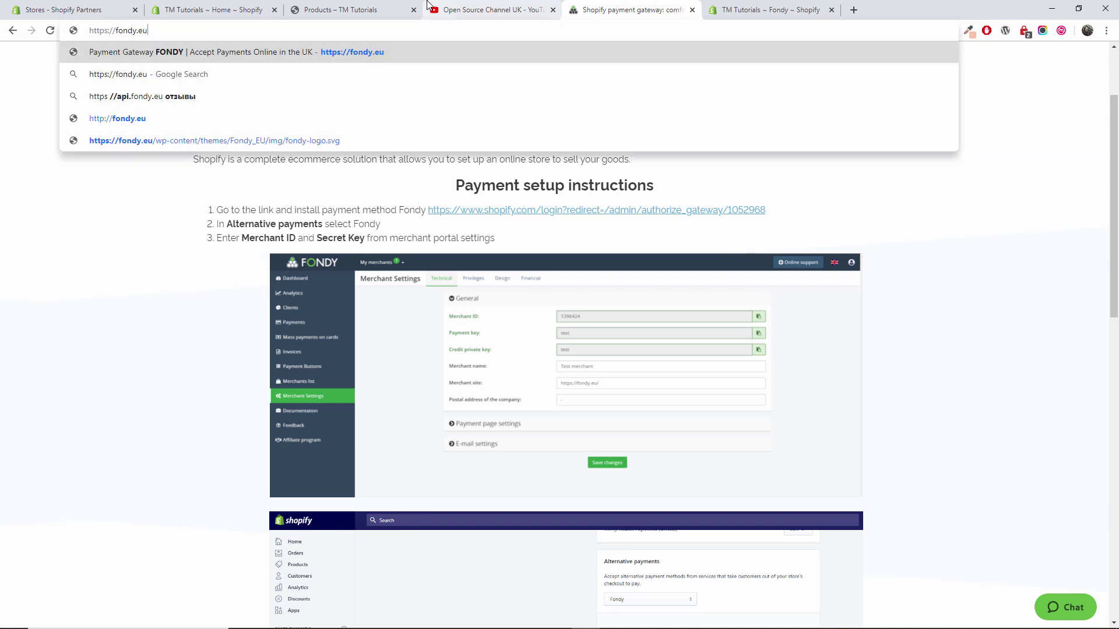
pyautogui.press('Return')
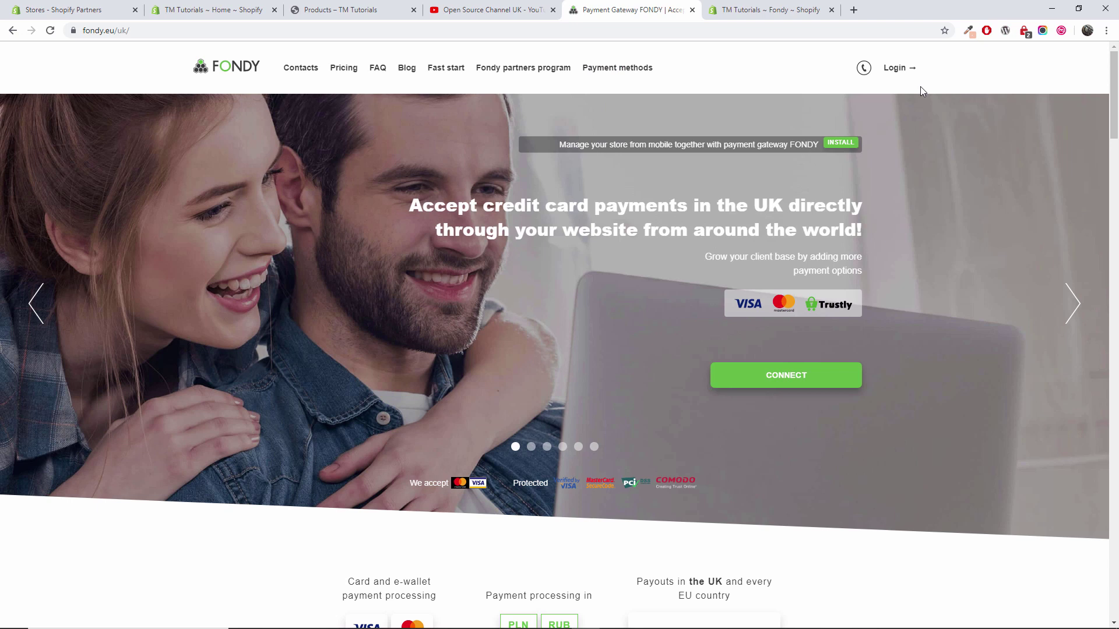
pyautogui.click(895, 68)
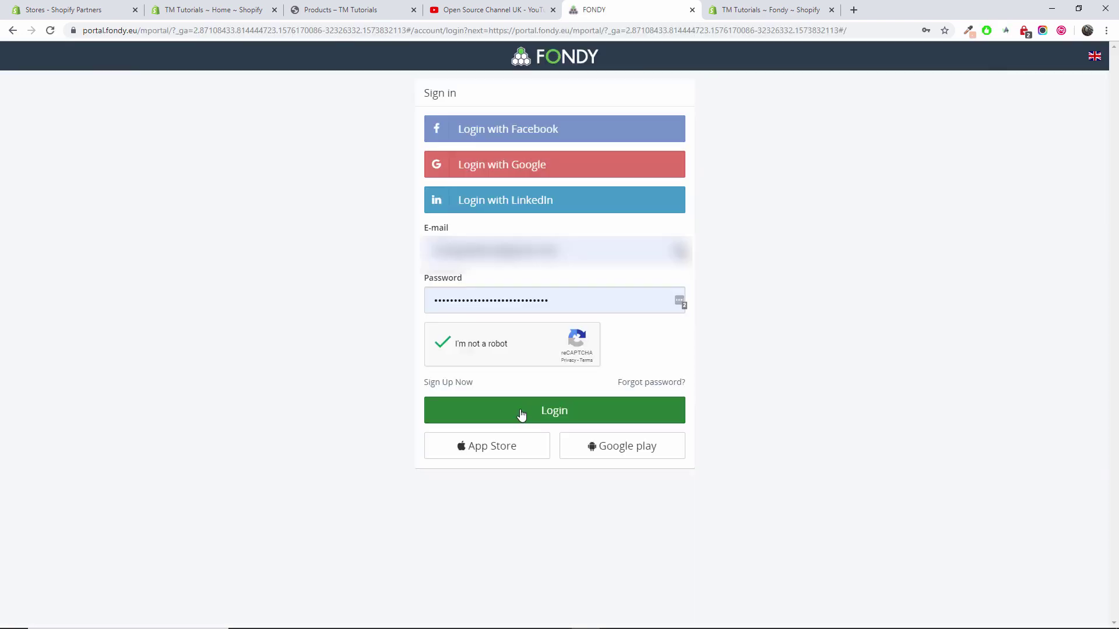
pyautogui.click(521, 414)
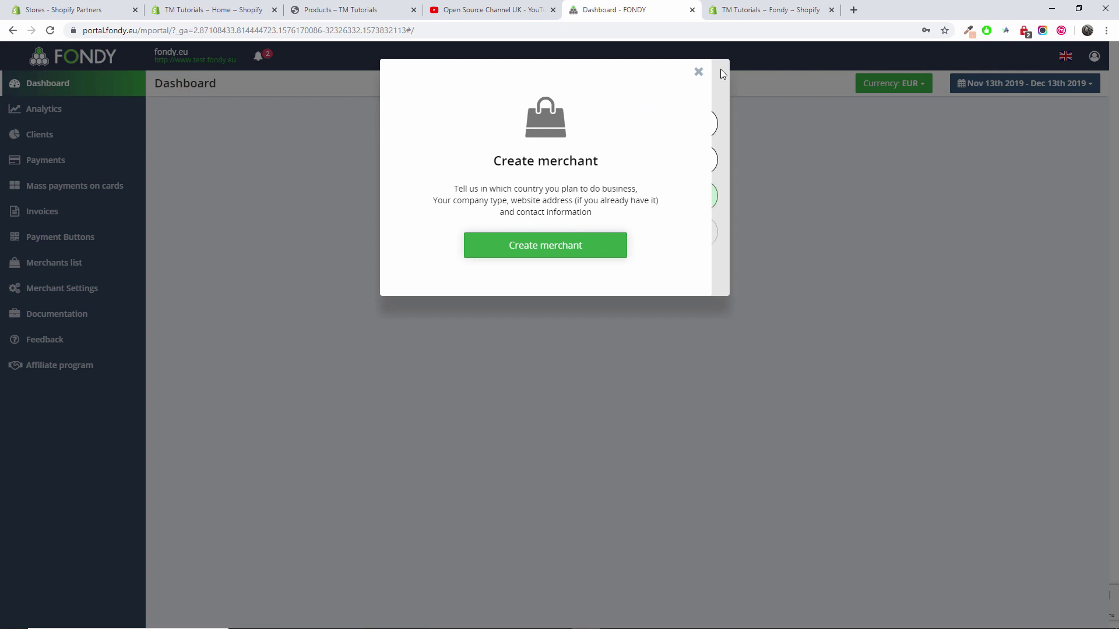
pyautogui.click(664, 72)
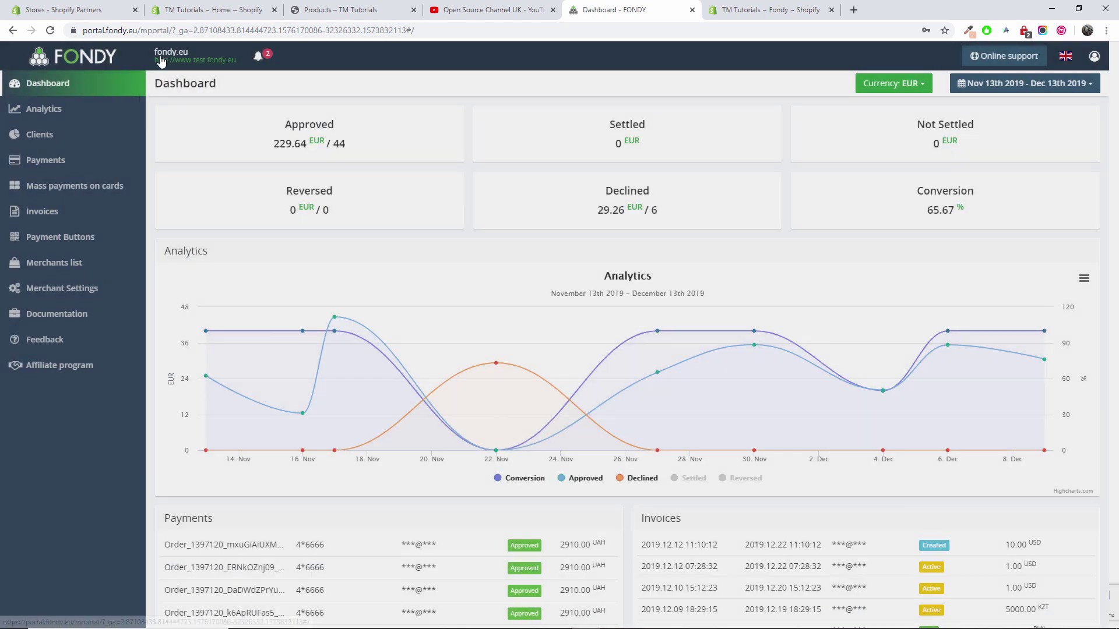
# Open Merchant Settings and copy the Merchant ID
pyautogui.click(161, 58)
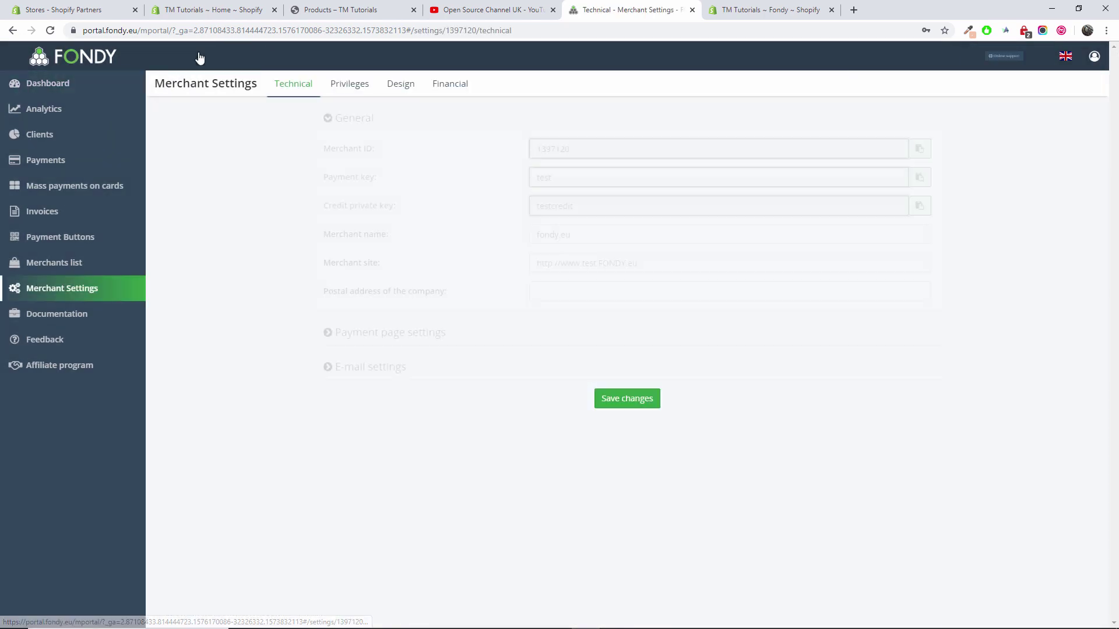
pyautogui.doubleClick(532, 141)
pyautogui.hotkey('ctrl', 'c')
pyautogui.rightClick(544, 149)
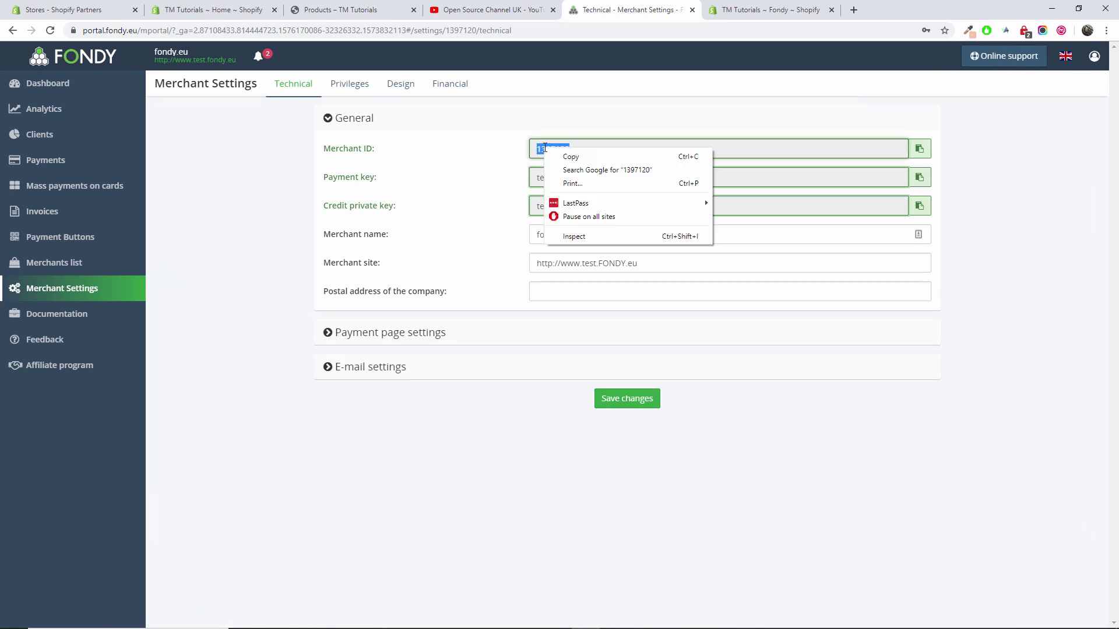
pyautogui.click(586, 157)
# Paste the copied Merchant ID into the Merchant ID field of Shopify's Fondy settings
pyautogui.click(233, 7)
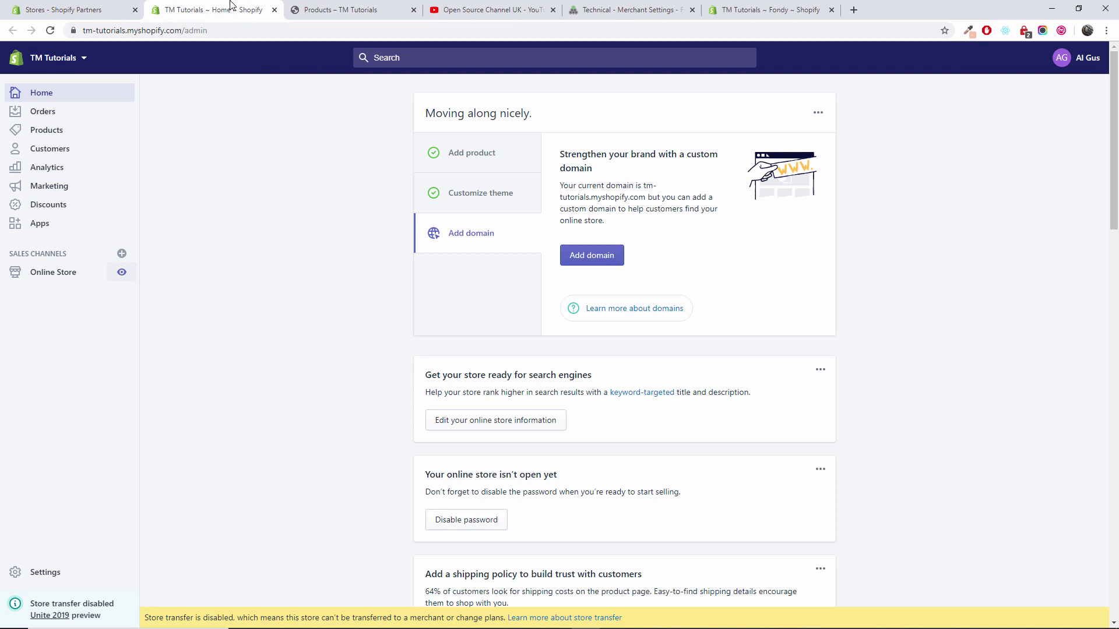
pyautogui.click(757, 9)
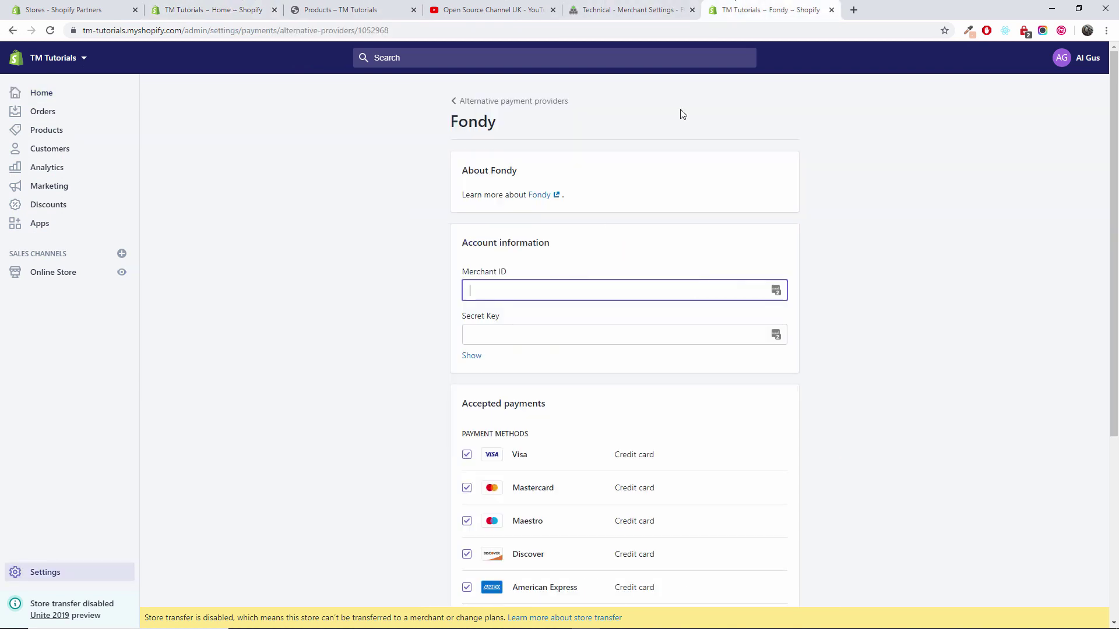
pyautogui.rightClick(551, 285)
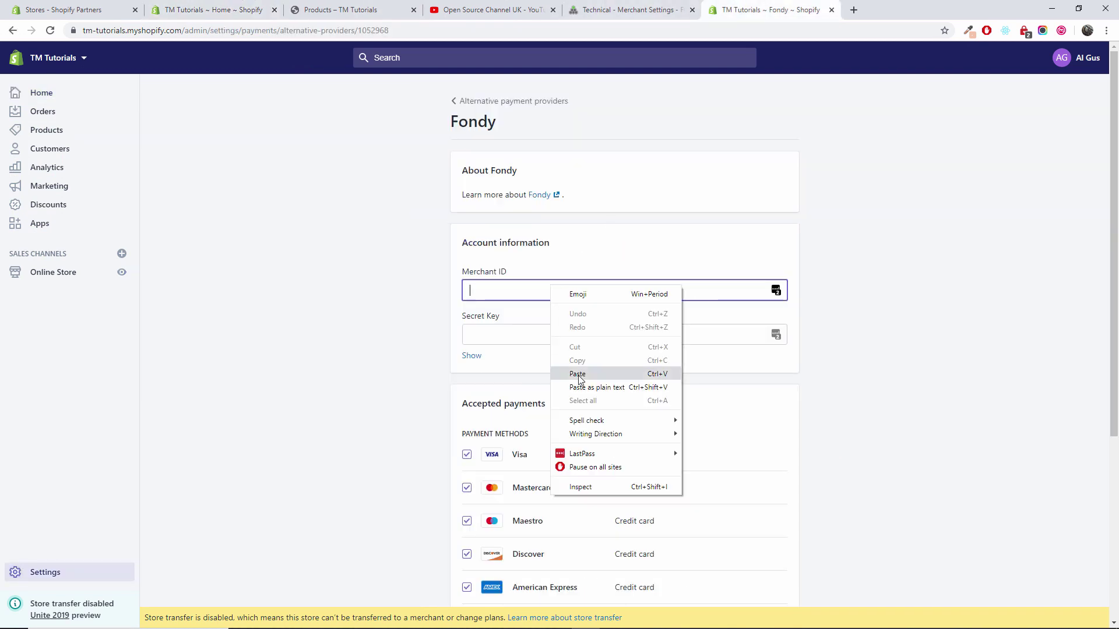
pyautogui.click(577, 374)
# Paste the Fondy payment key into the Secret Key field and activate Fondy
pyautogui.click(563, 331)
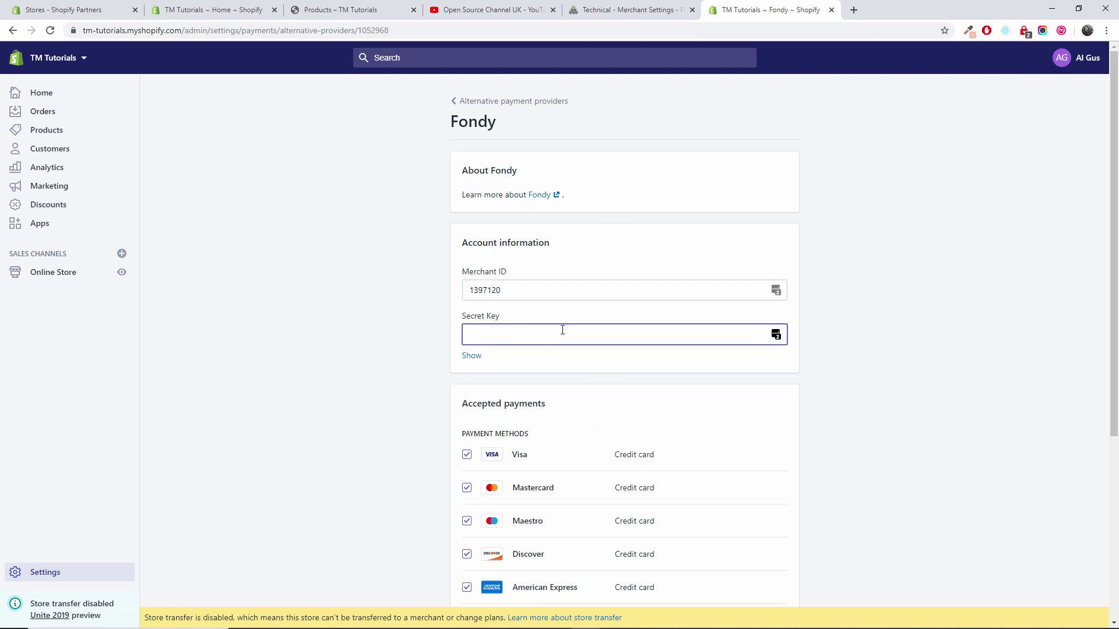
pyautogui.click(635, 9)
pyautogui.click(766, 8)
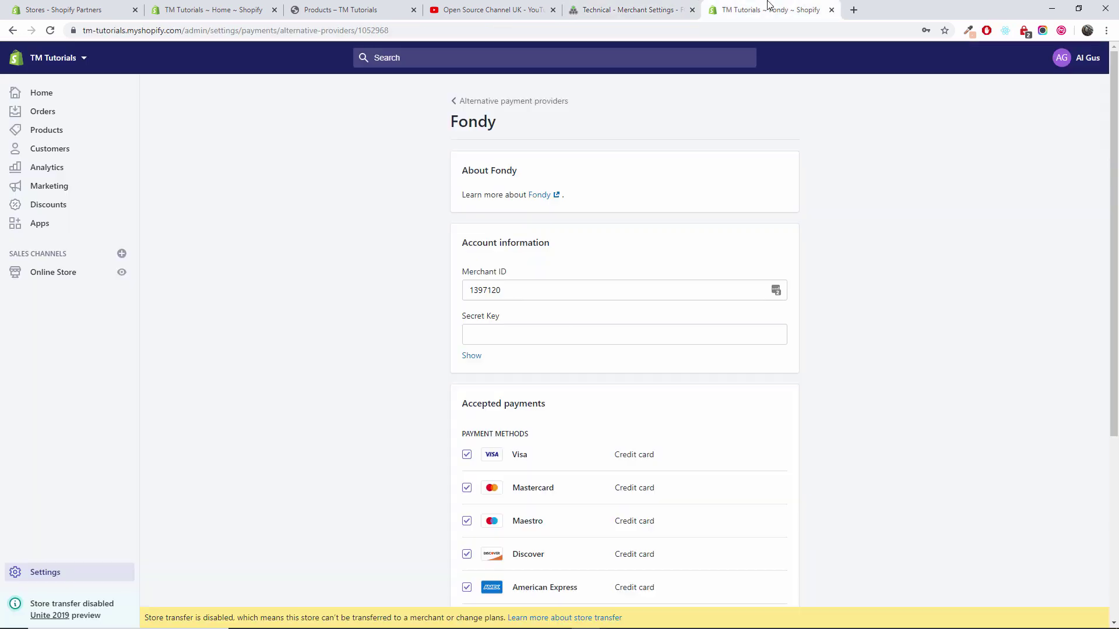
pyautogui.hotkey('ctrl', 'v')
pyautogui.click(1024, 373)
pyautogui.scroll(-3, 1024, 373)
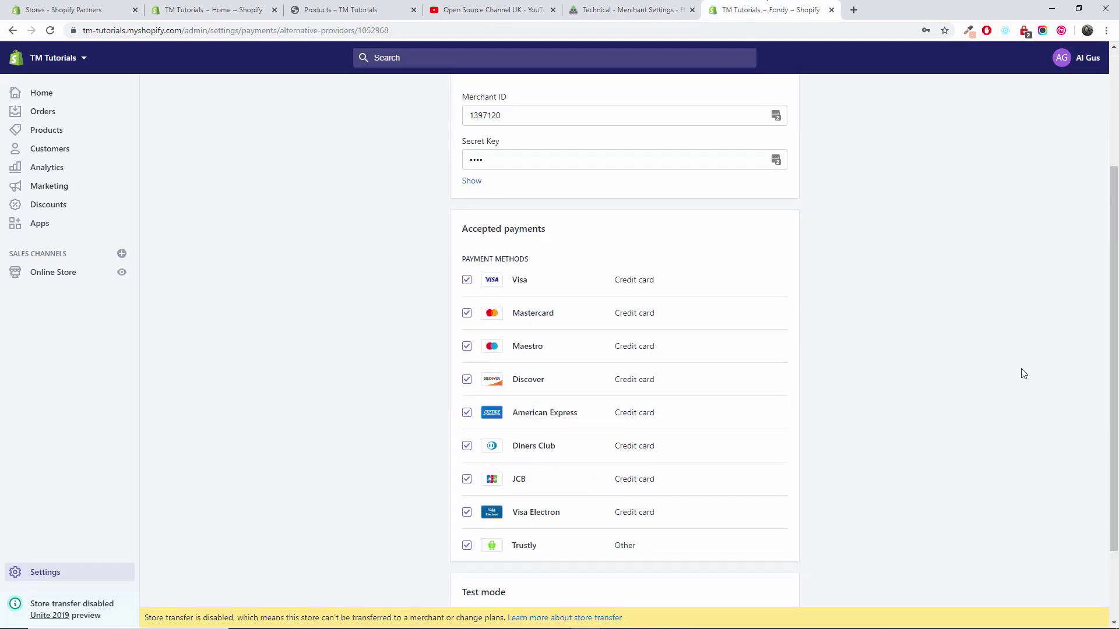
pyautogui.scroll(-2, 990, 353)
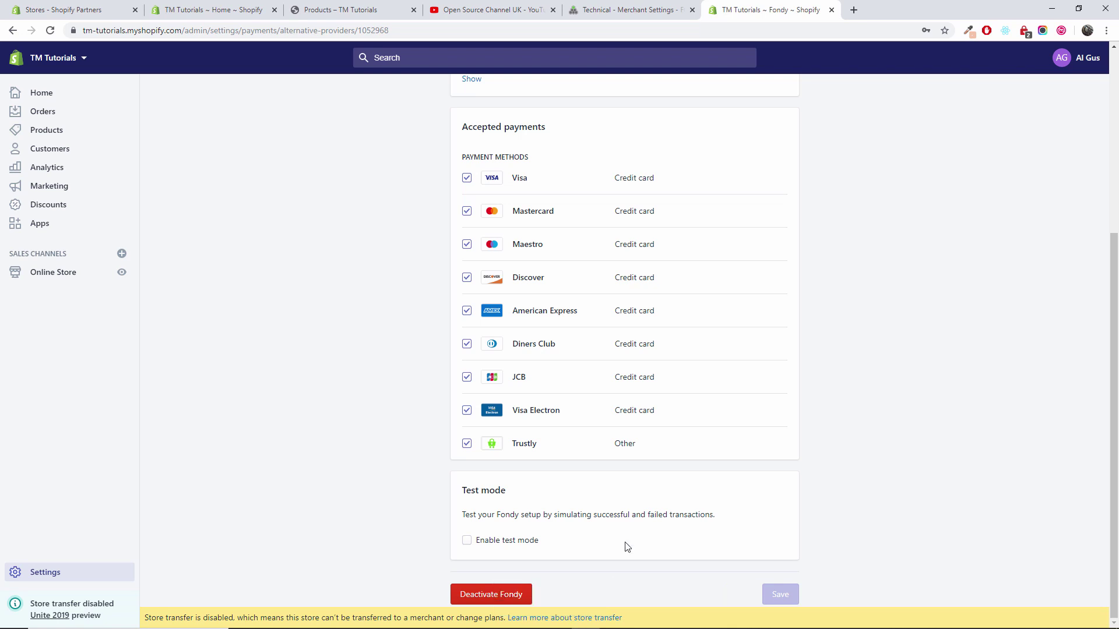
pyautogui.scroll(5, 429, 451)
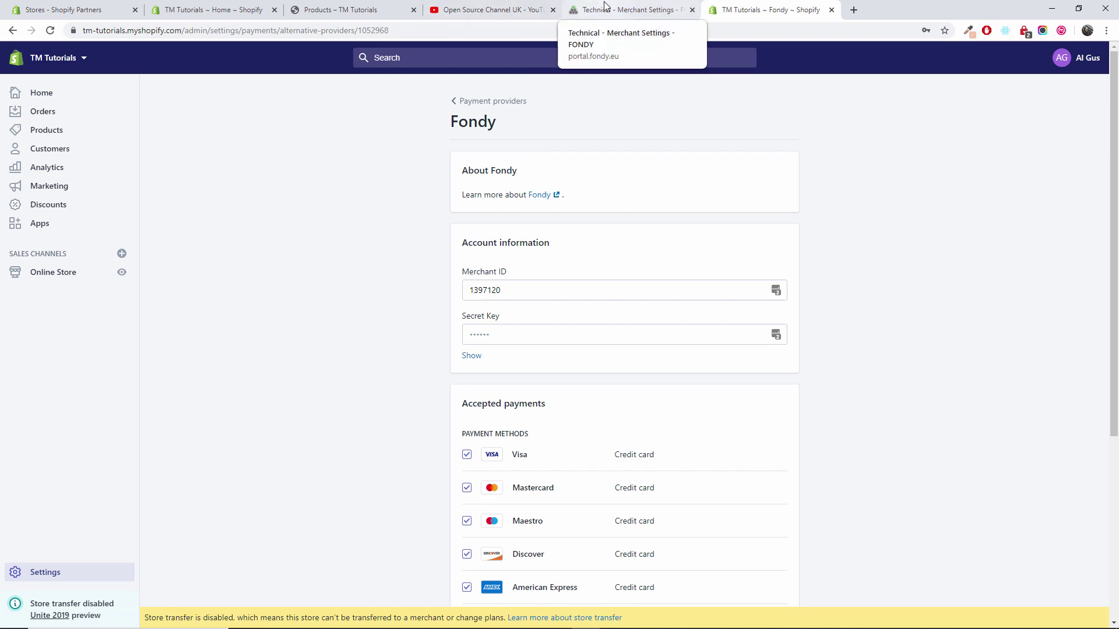
# Close the Fondy settings tab and empty the cart by removing the Example T-Shirt
pyautogui.click(328, 10)
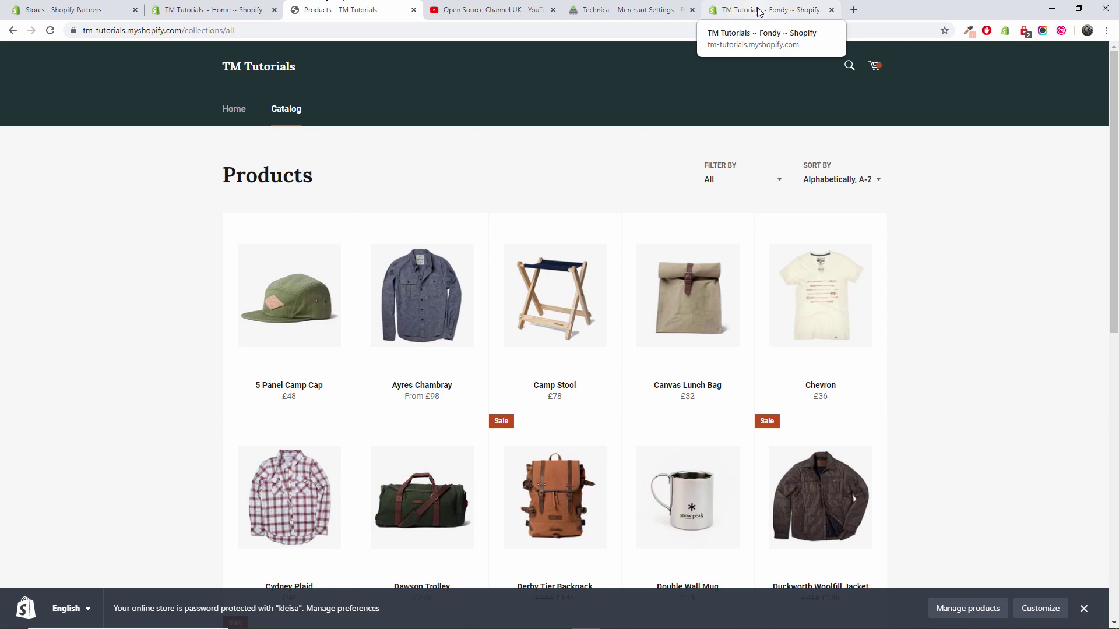
pyautogui.click(832, 9)
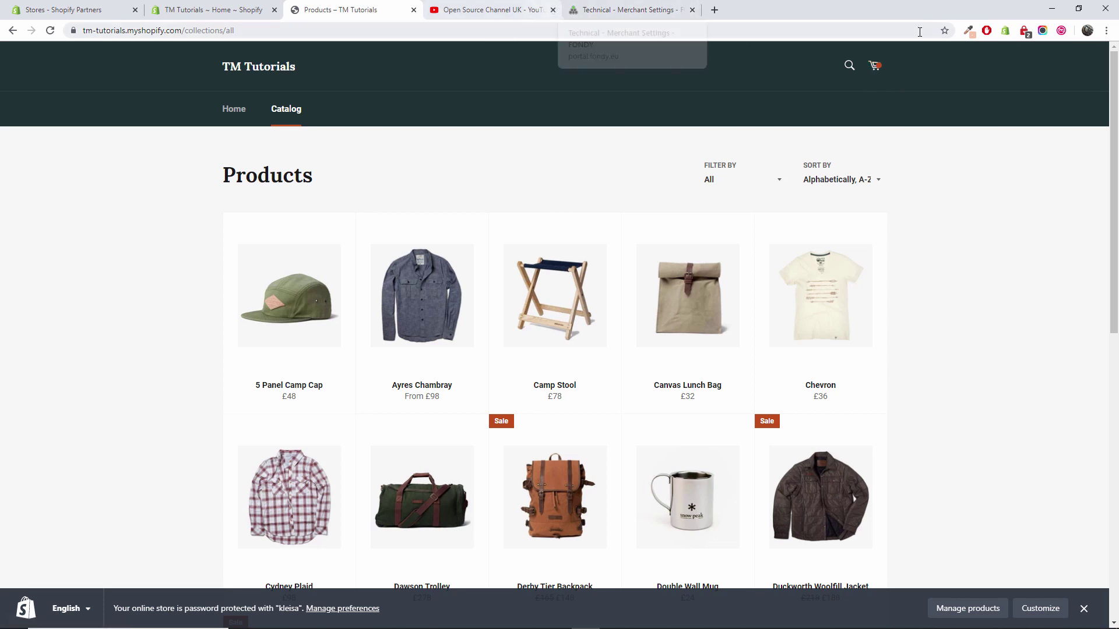
pyautogui.click(876, 67)
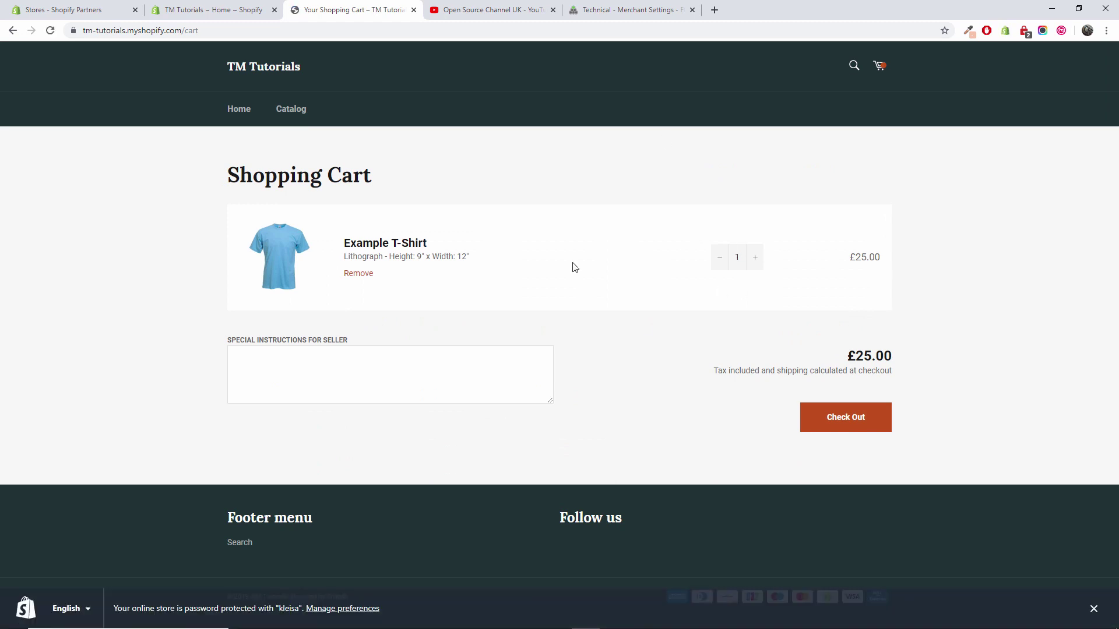
pyautogui.click(351, 275)
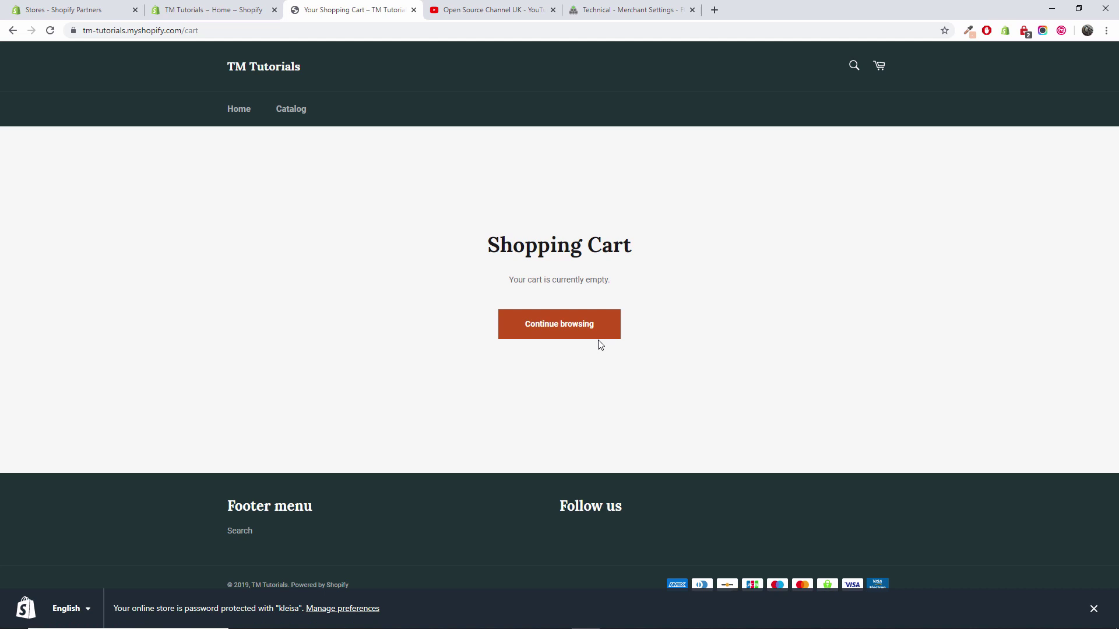
pyautogui.press('F5')
# Add the Derby Tier Backpack in Nutmeg (£148.00) to the cart and view it
pyautogui.click(557, 325)
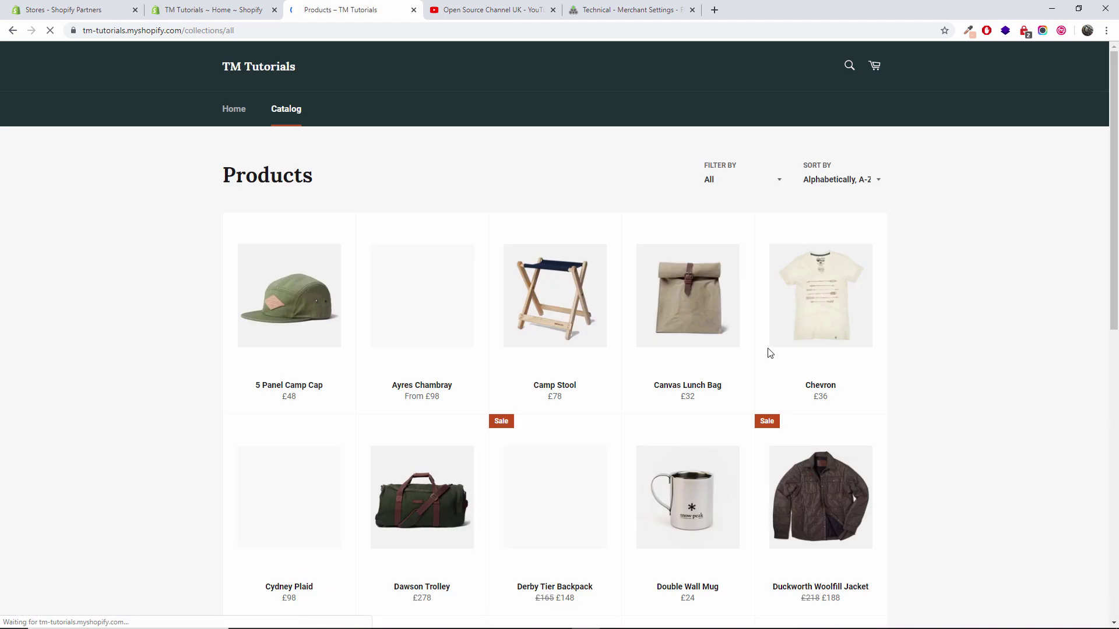
pyautogui.scroll(-5, 768, 353)
pyautogui.click(586, 294)
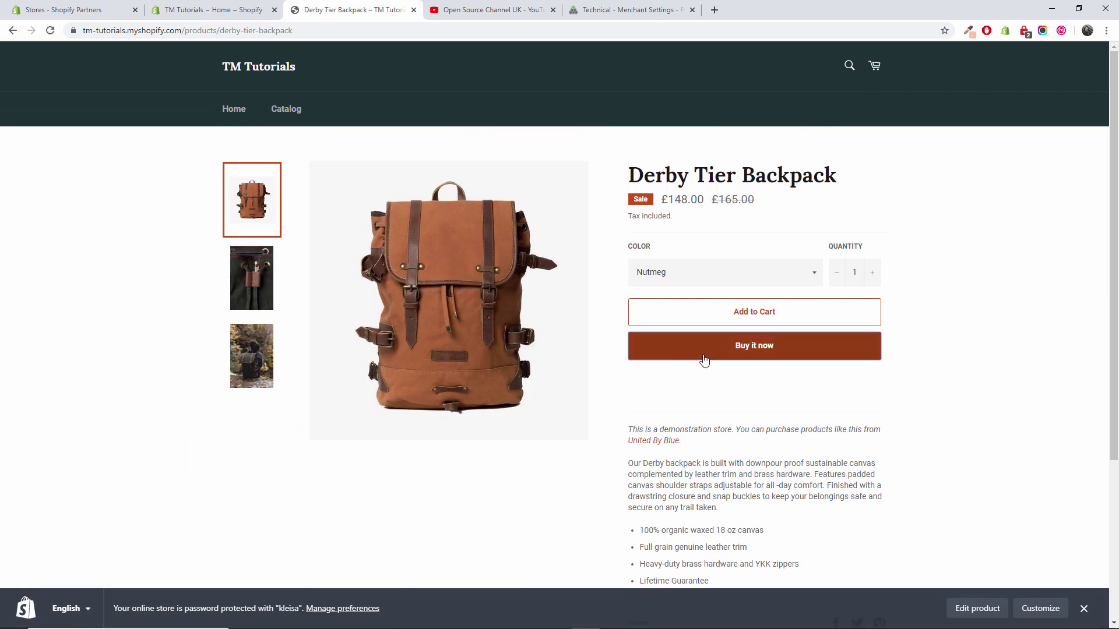
pyautogui.click(771, 314)
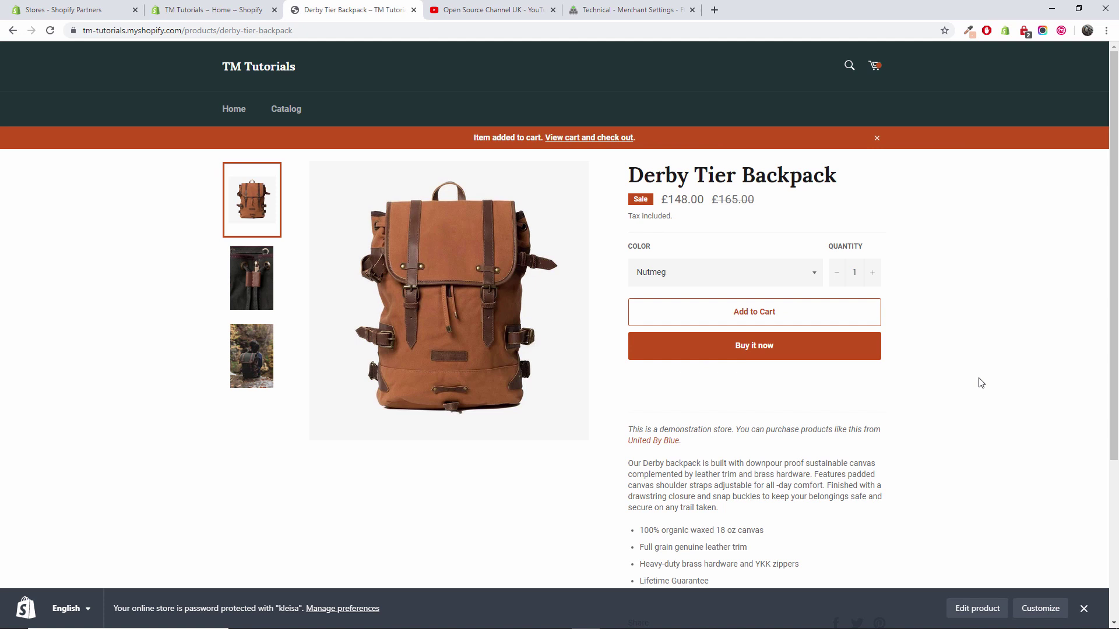
pyautogui.click(600, 140)
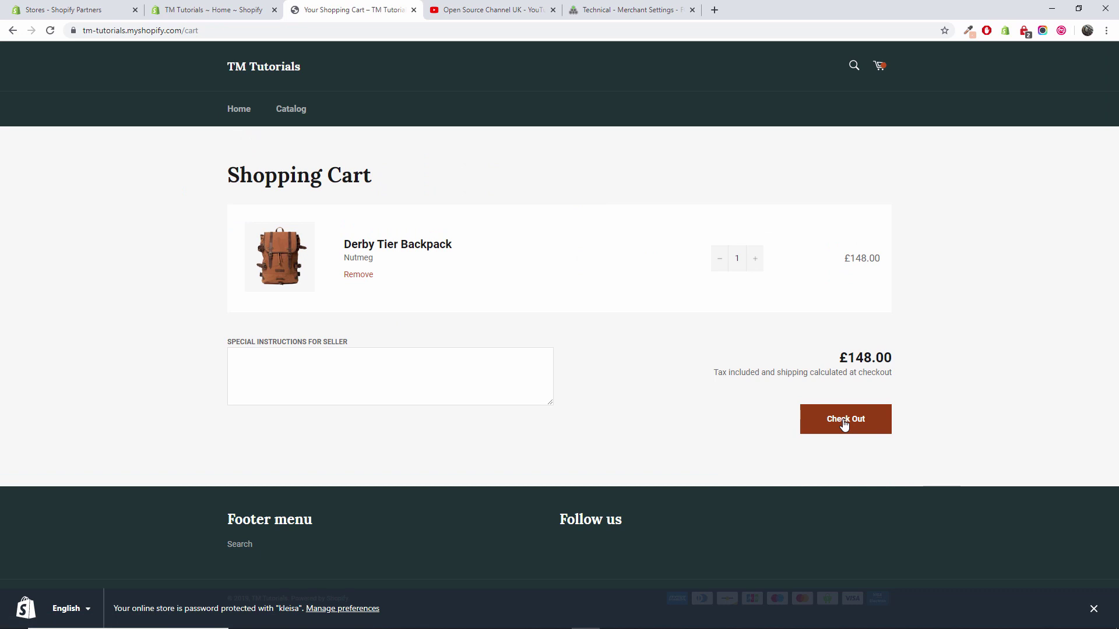
# Start checkout and enter the contact e-mail plus the recipient's first and last name
pyautogui.click(844, 424)
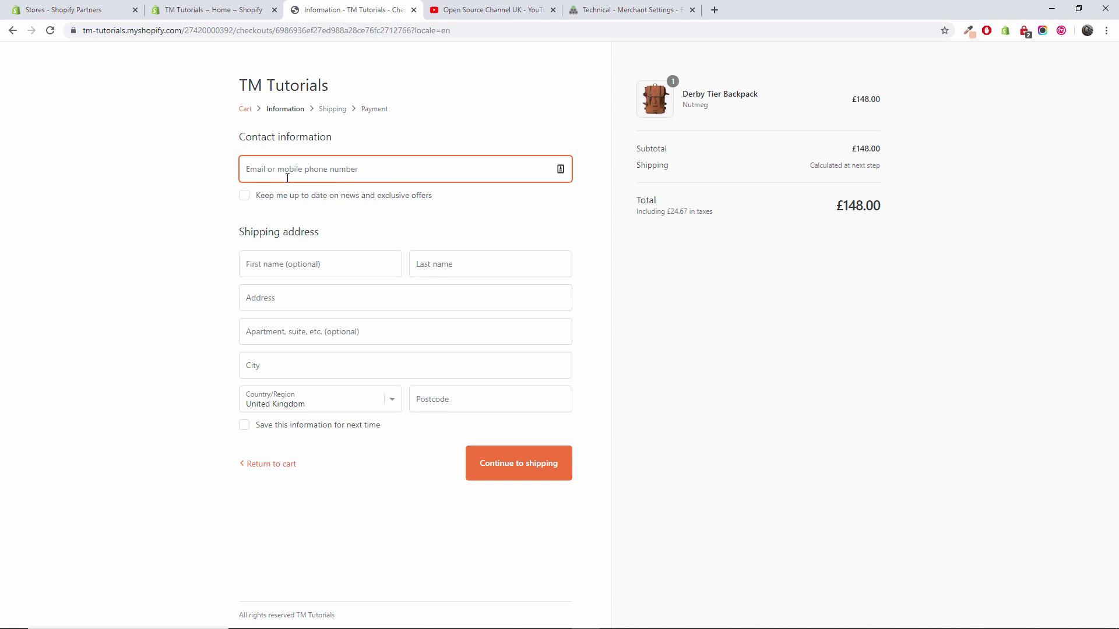
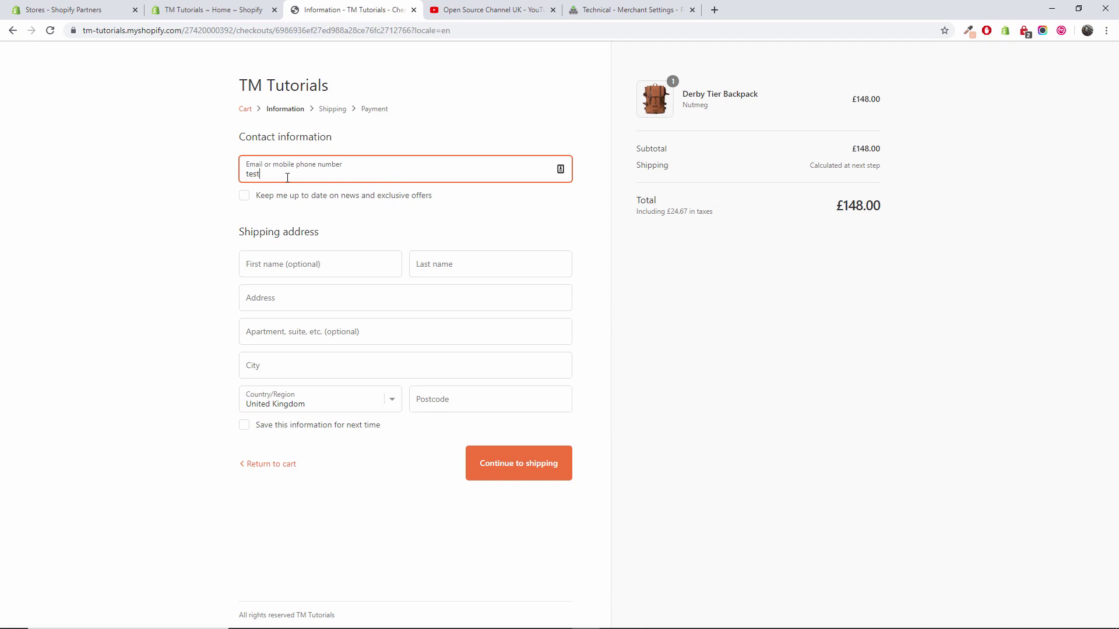
pyautogui.click(334, 268)
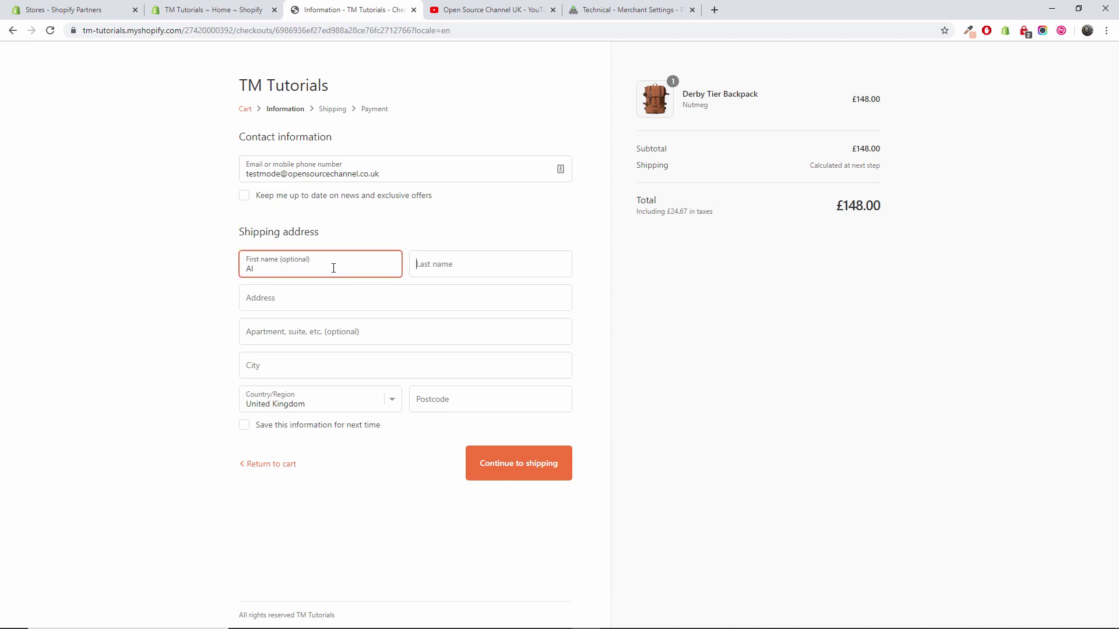
pyautogui.press('Tab')
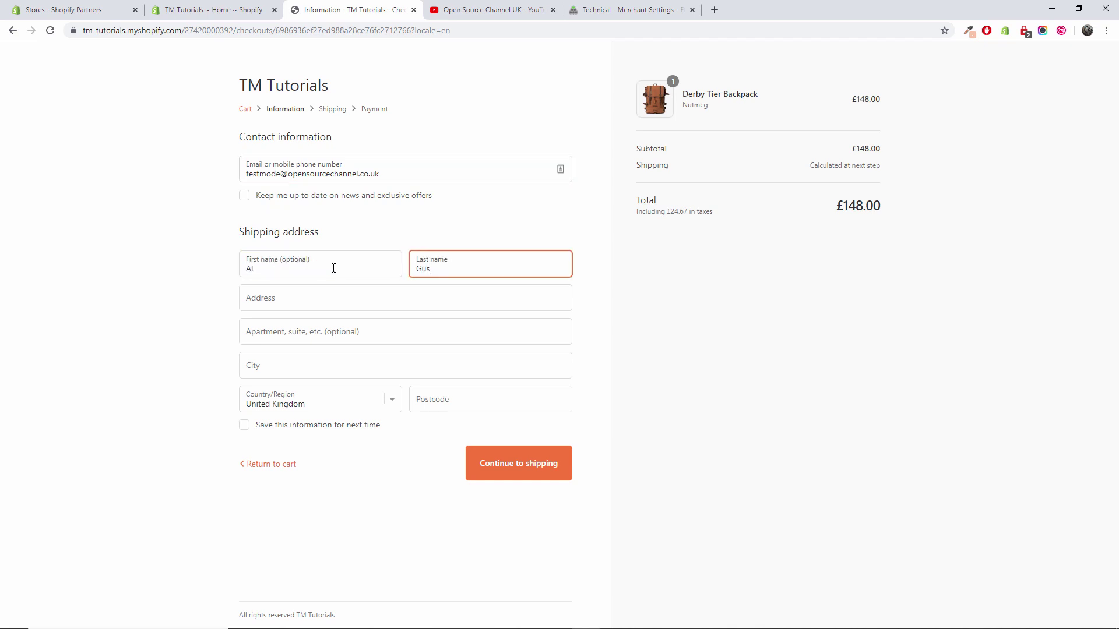
# Fill in the recipient's UK street address, city and postcode
pyautogui.press('Tab')
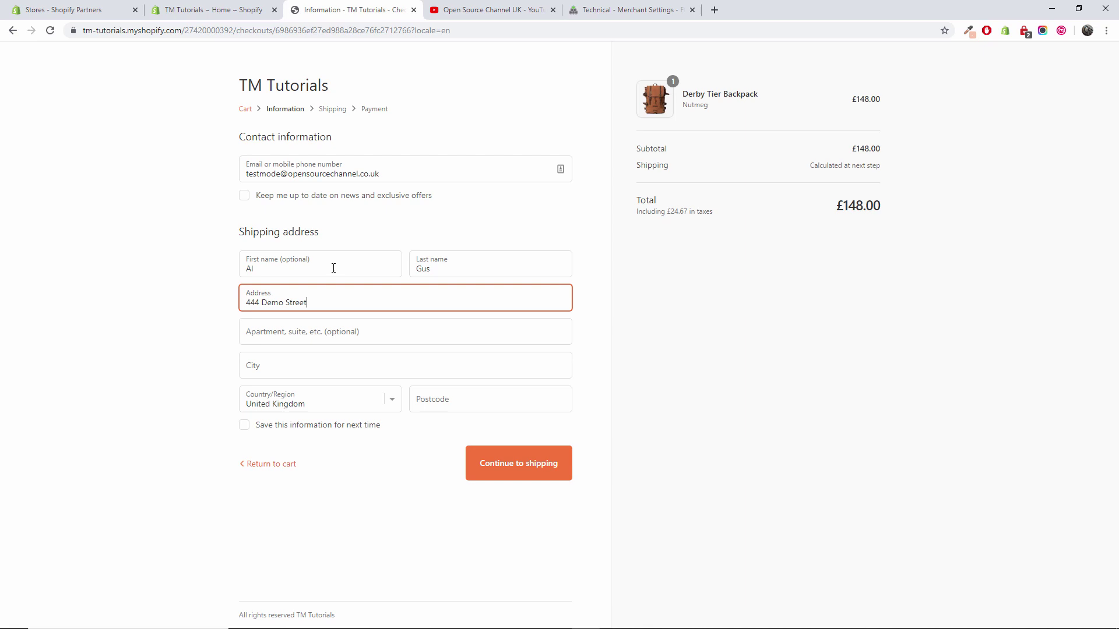
pyautogui.press('Tab')
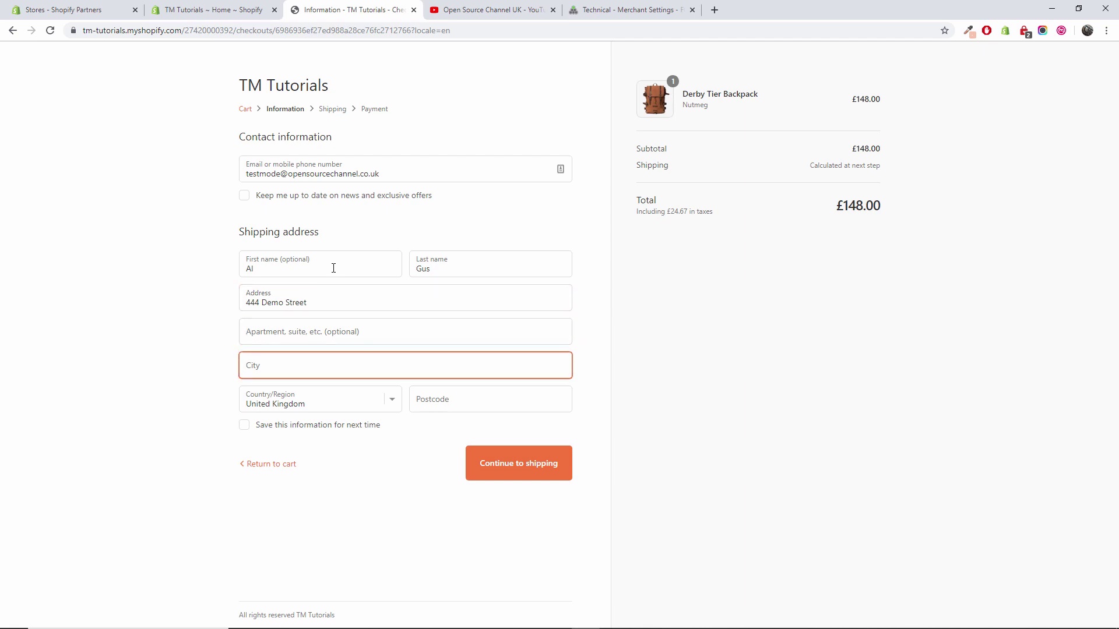
pyautogui.click(467, 400)
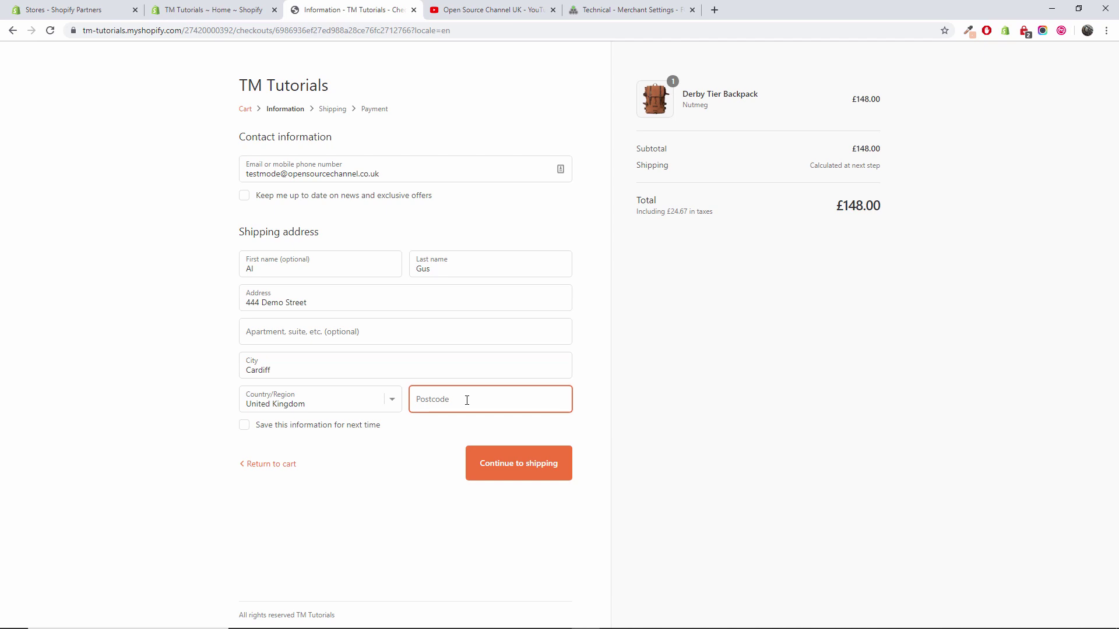
pyautogui.write('CF14TT')
# Choose free Standard shipping, keep Fondy and the same billing address, and complete the order
pyautogui.click(522, 469)
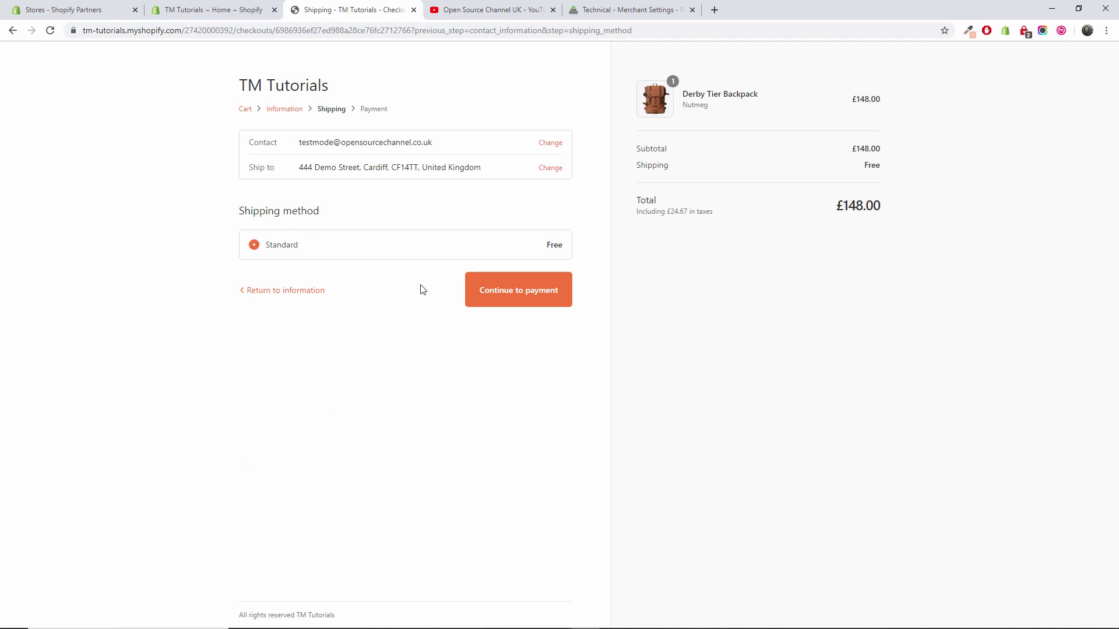
pyautogui.click(521, 297)
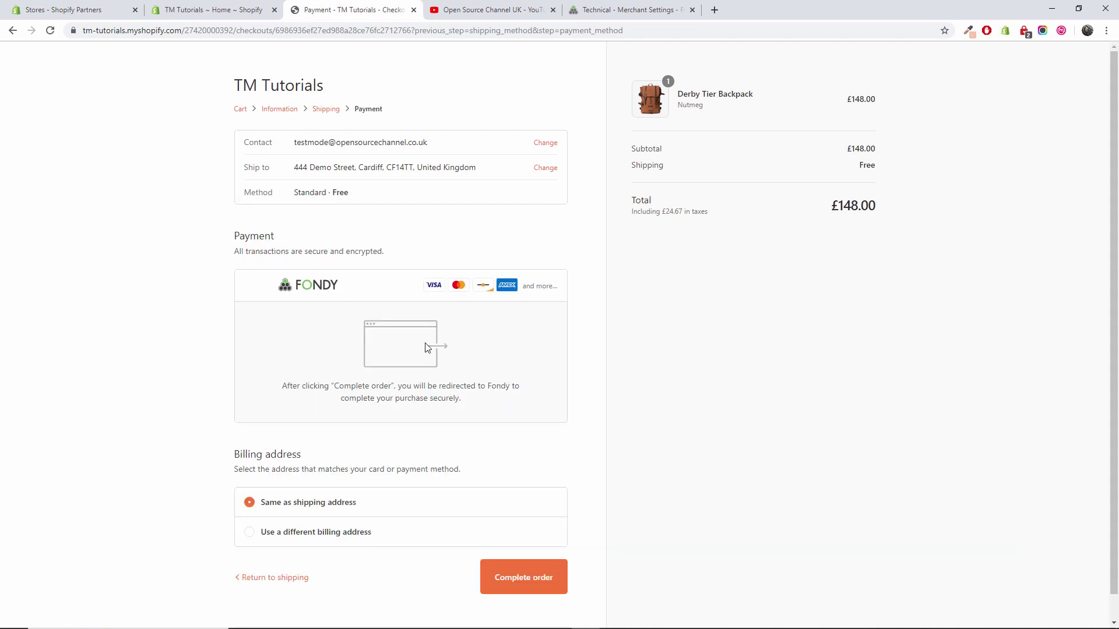
pyautogui.scroll(-1, 599, 387)
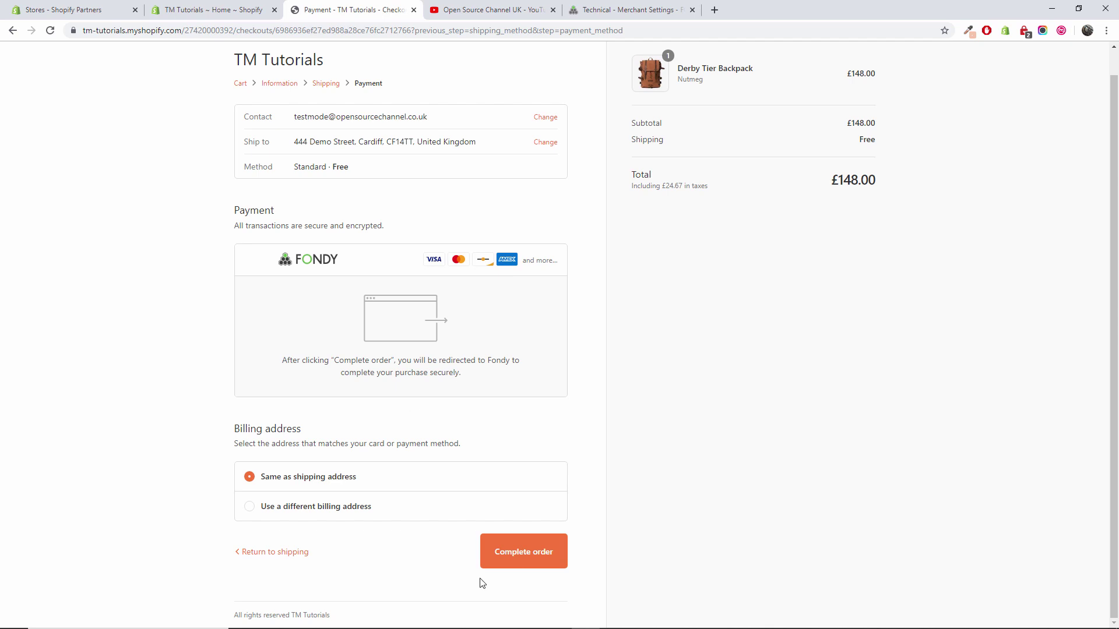
pyautogui.click(515, 561)
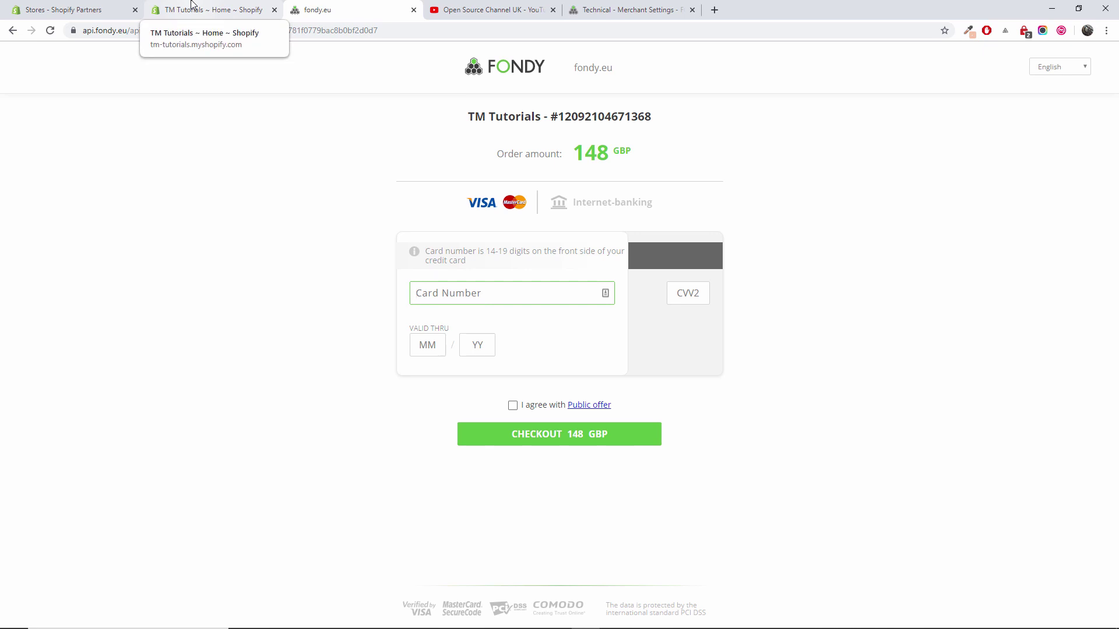
# Enter the card's CVV2 code on the 148 GBP payment page, then return to the merchant portal
pyautogui.click(702, 286)
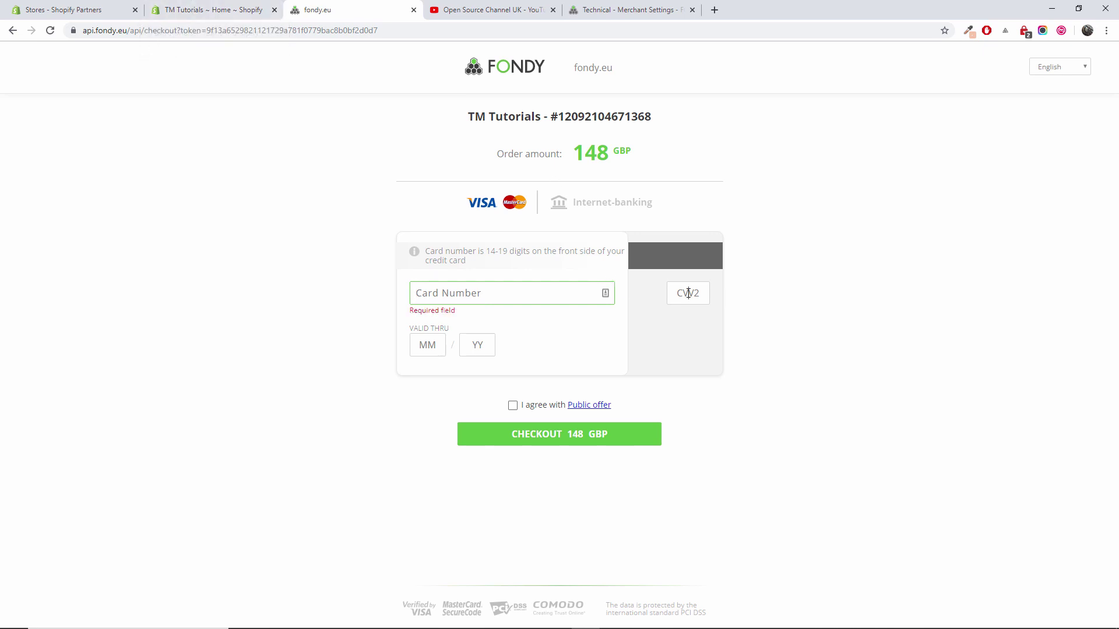
pyautogui.write('00')
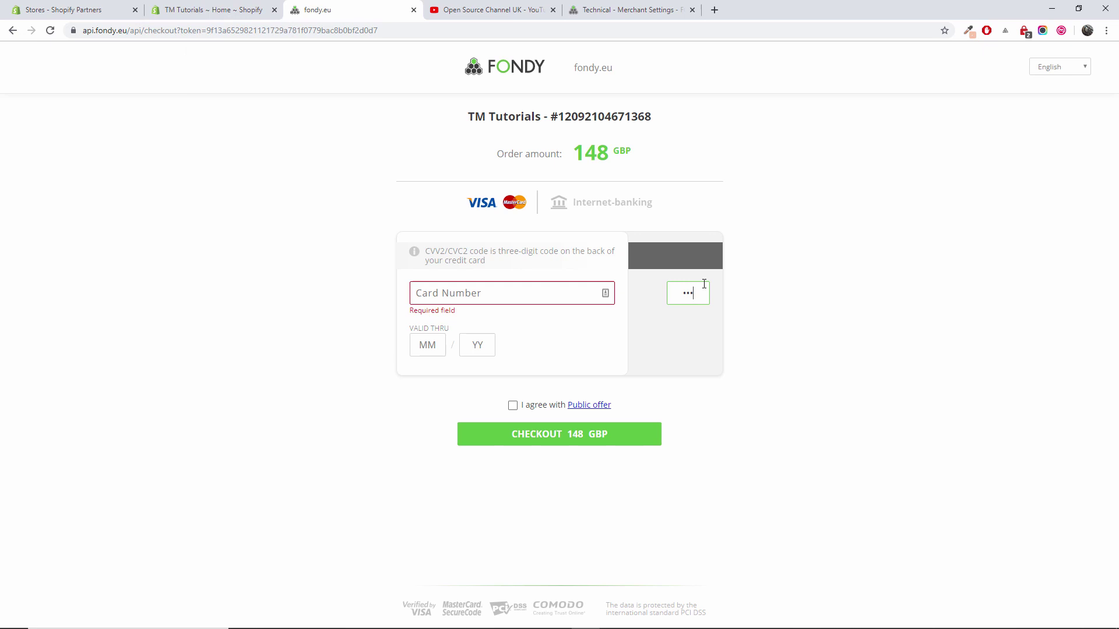
pyautogui.click(622, 8)
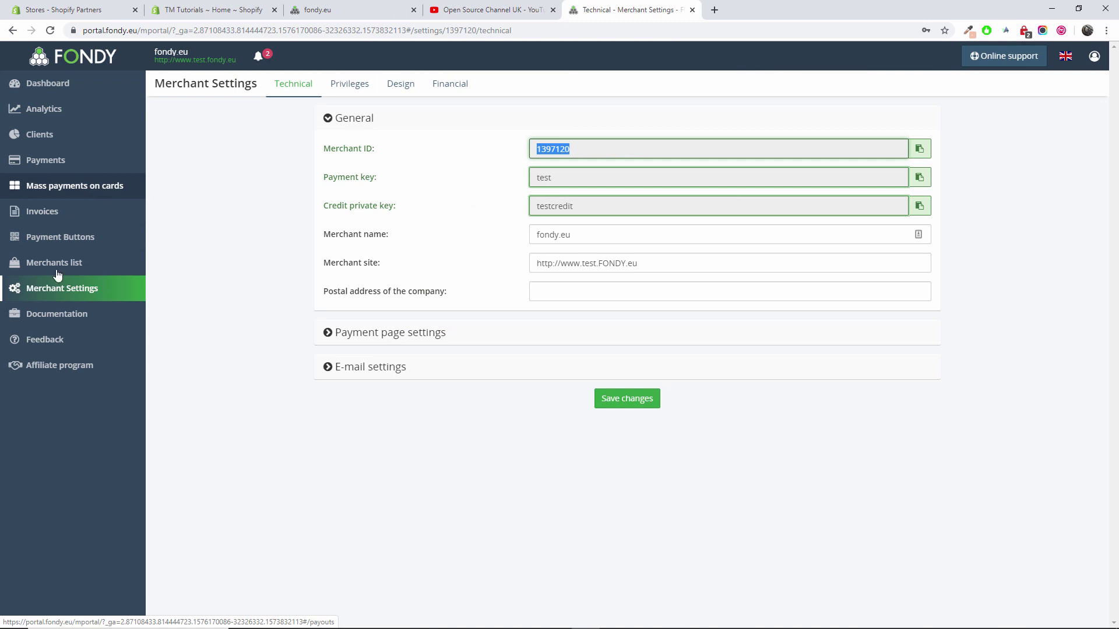
# Select the first approving card number in Fondy's Test payment details documentation
pyautogui.click(68, 317)
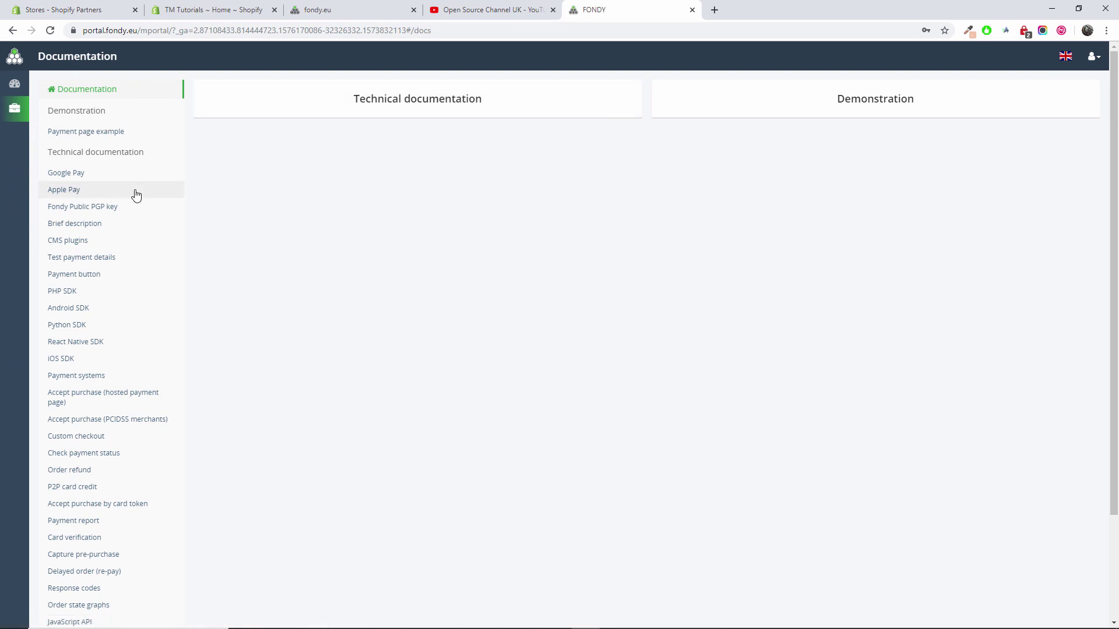
pyautogui.click(106, 267)
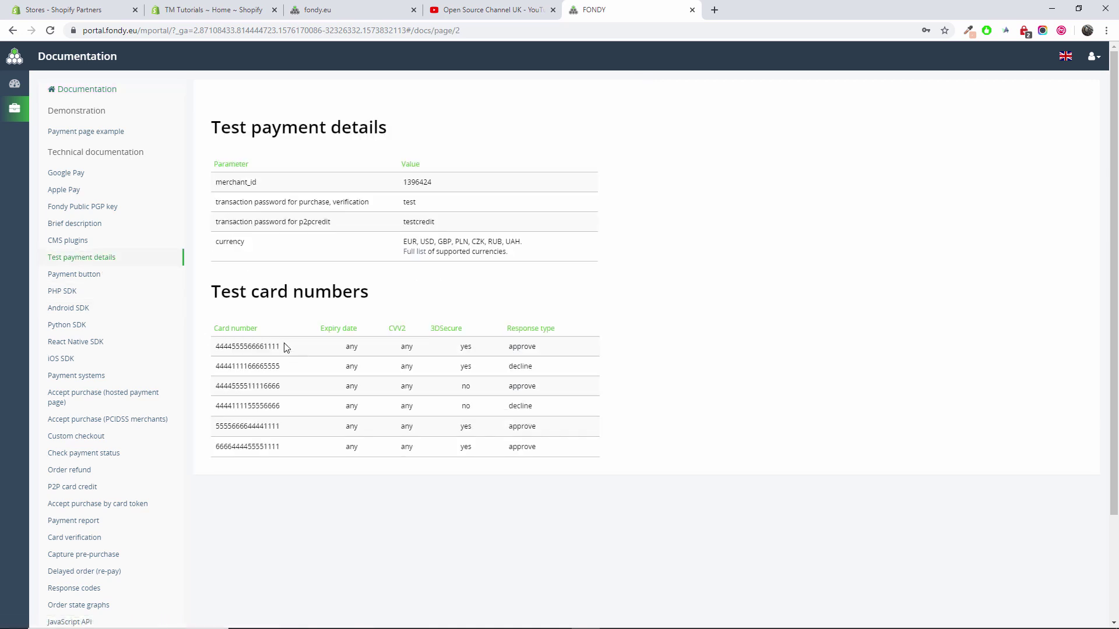
pyautogui.moveTo(286, 348); pyautogui.dragTo(217, 348)
pyautogui.rightClick(223, 346)
# Copy the test card number and paste it into the checkout's card number field
pyautogui.click(245, 355)
pyautogui.click(380, 8)
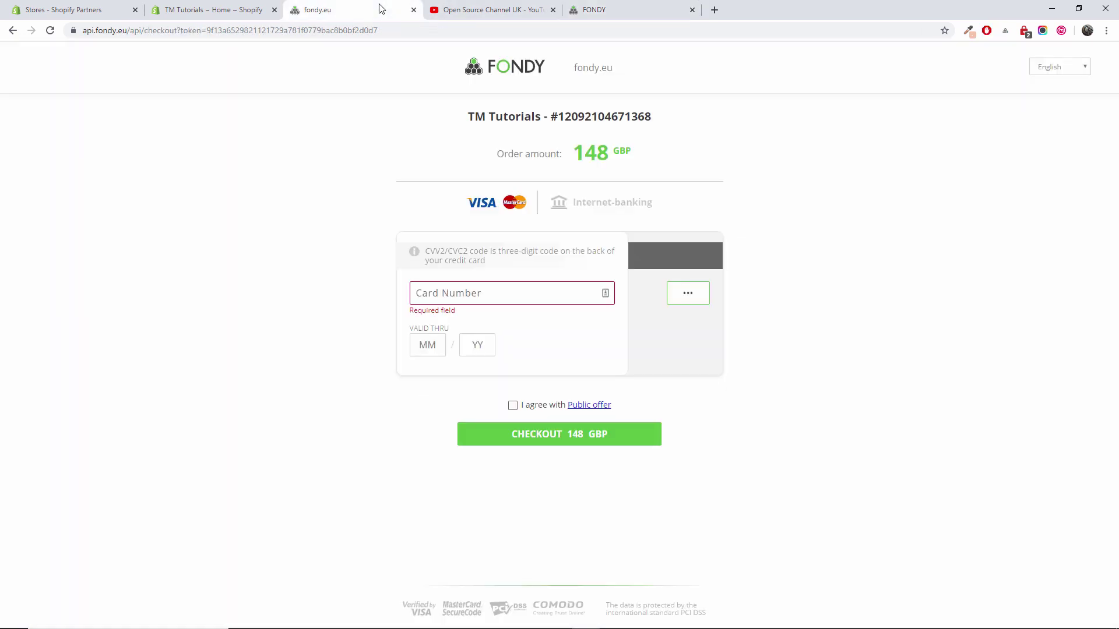
pyautogui.click(465, 293)
pyautogui.rightClick(465, 293)
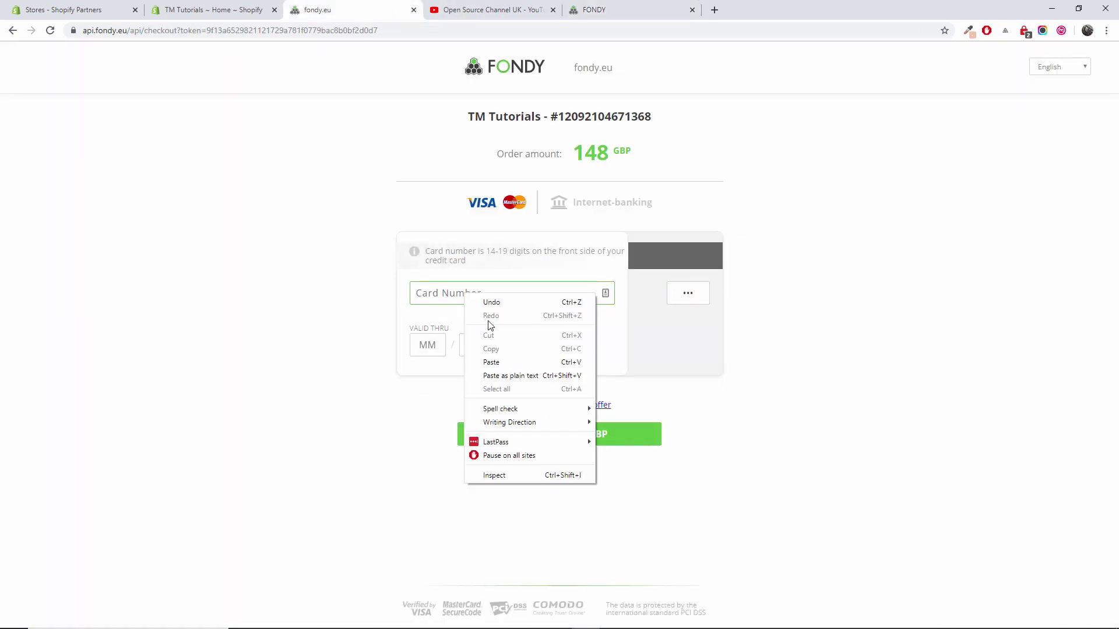
pyautogui.click(504, 364)
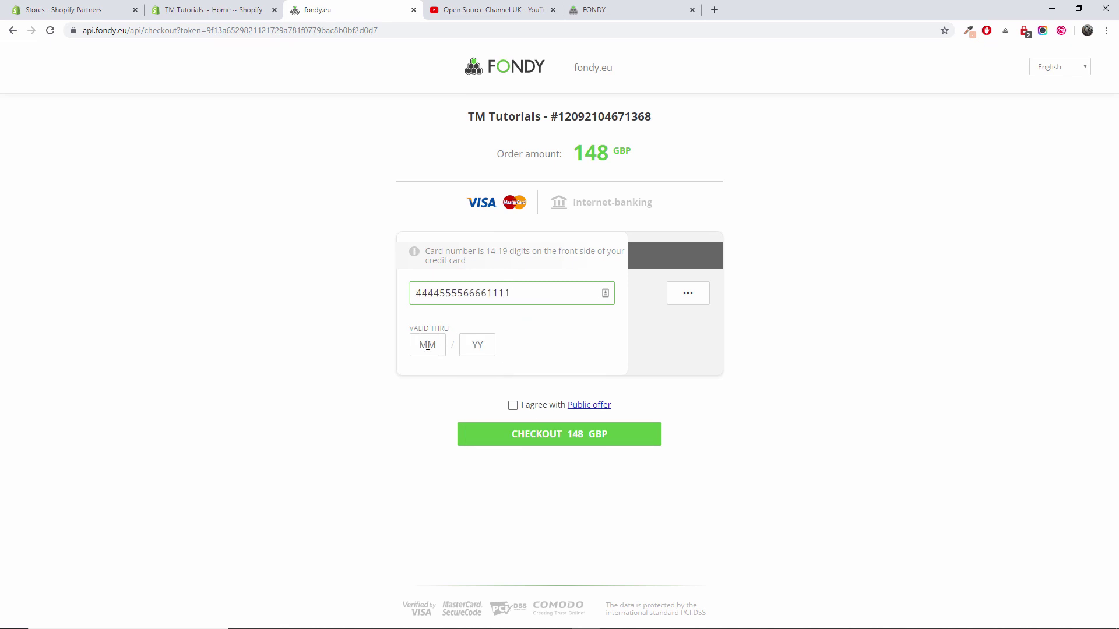
# Enter expiry 02/20, accept the public offer, and submit the 148 GBP payment
pyautogui.click(428, 345)
pyautogui.write('02')
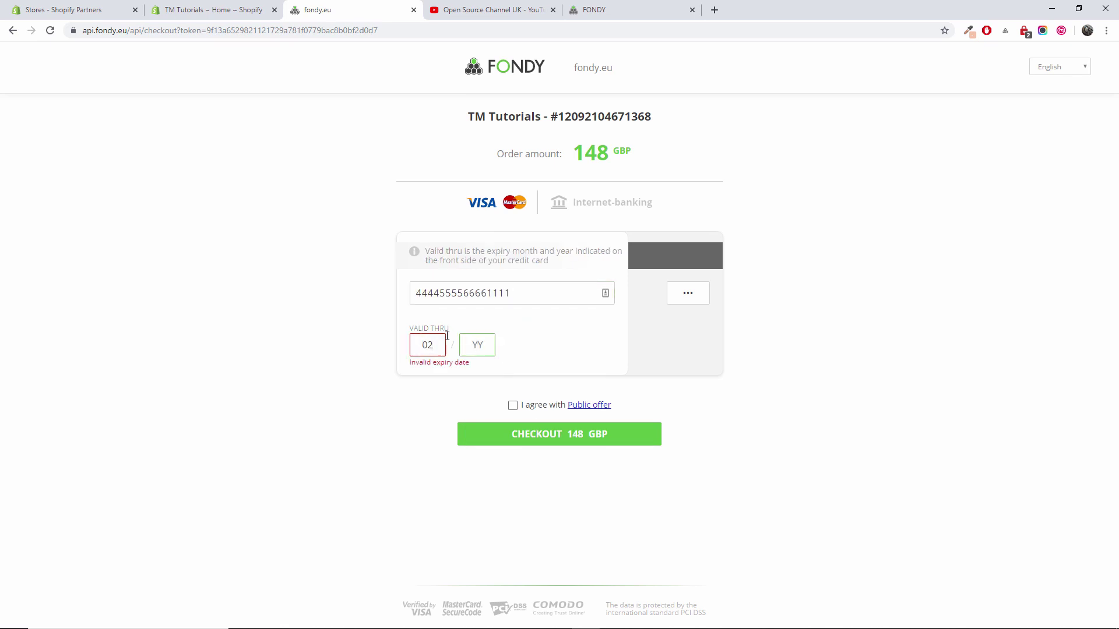
pyautogui.write('20')
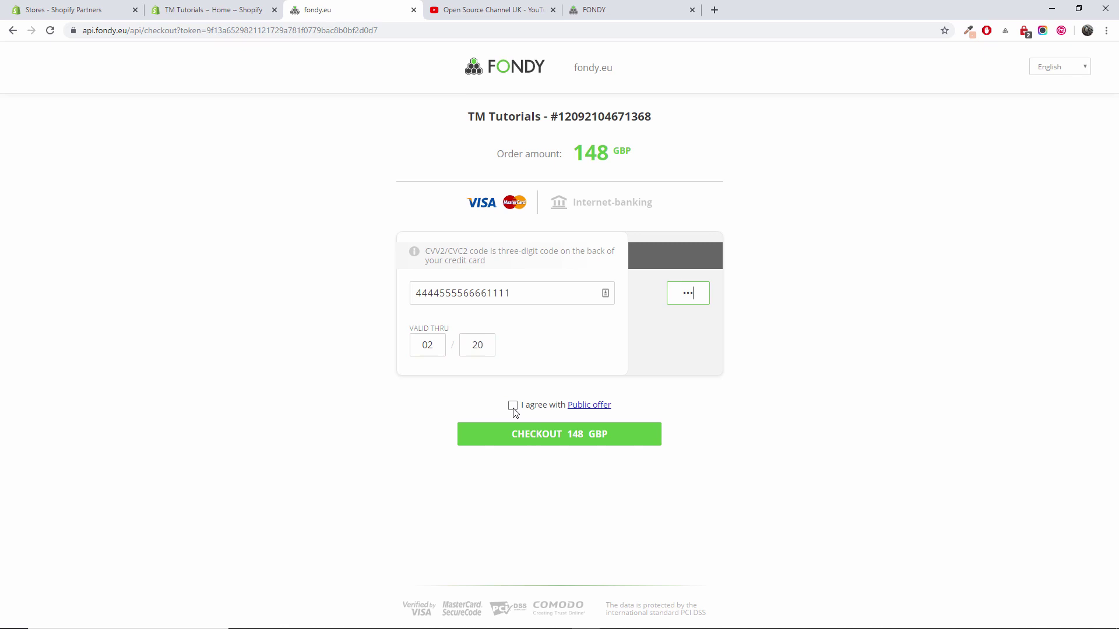
pyautogui.click(513, 406)
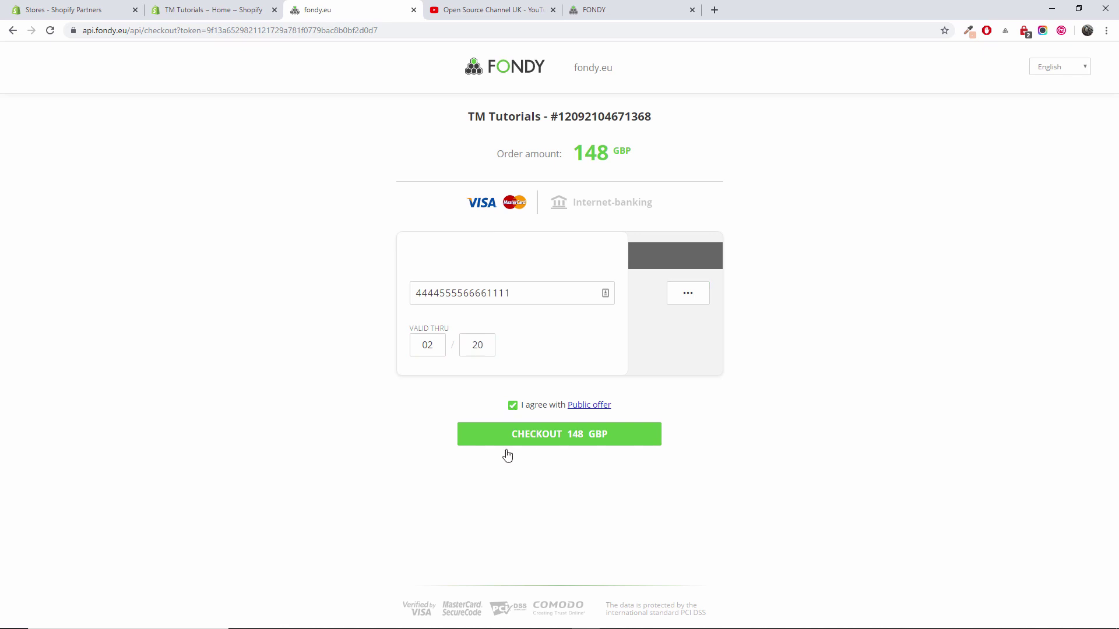
pyautogui.click(549, 444)
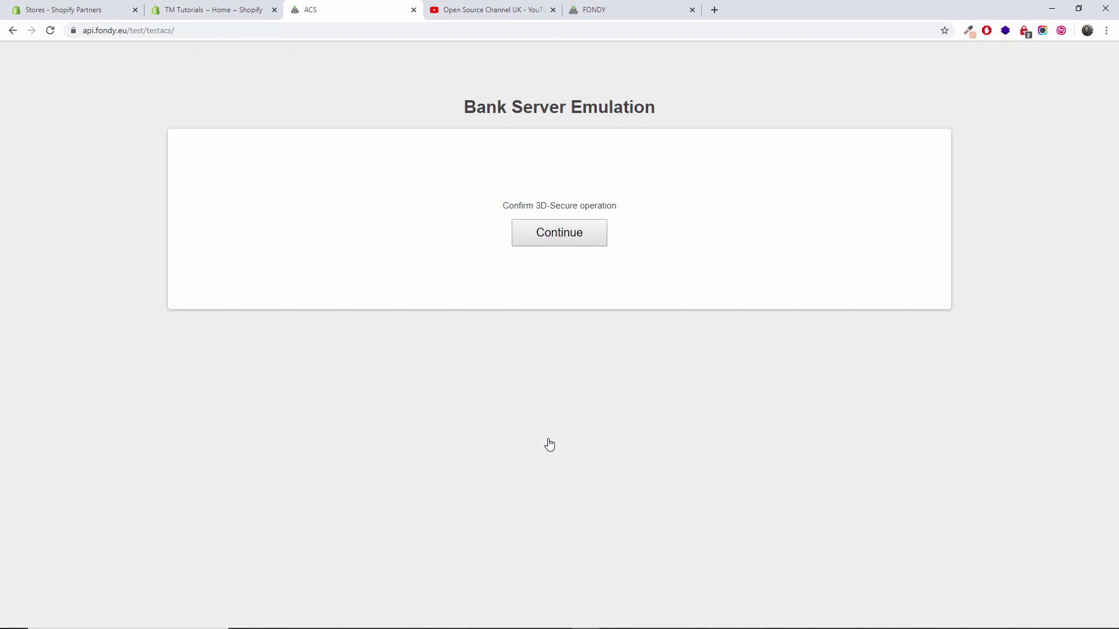
# Confirm the 3D-Secure test payment, review order #1001 at £148.00, and continue shopping
pyautogui.click(554, 232)
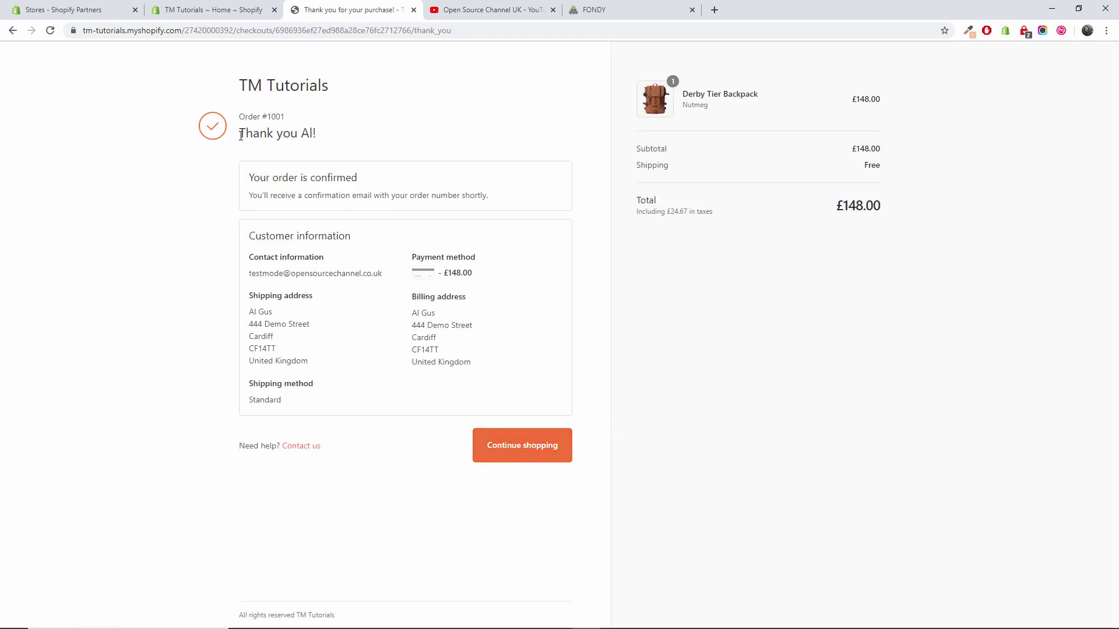
pyautogui.tripleClick(345, 140)
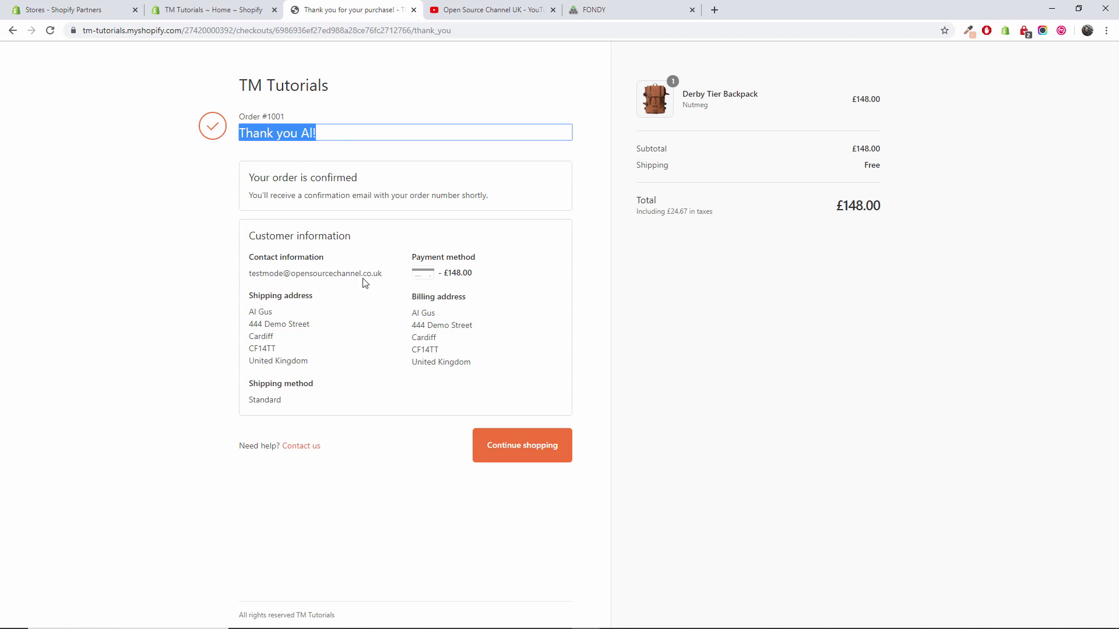
pyautogui.click(542, 458)
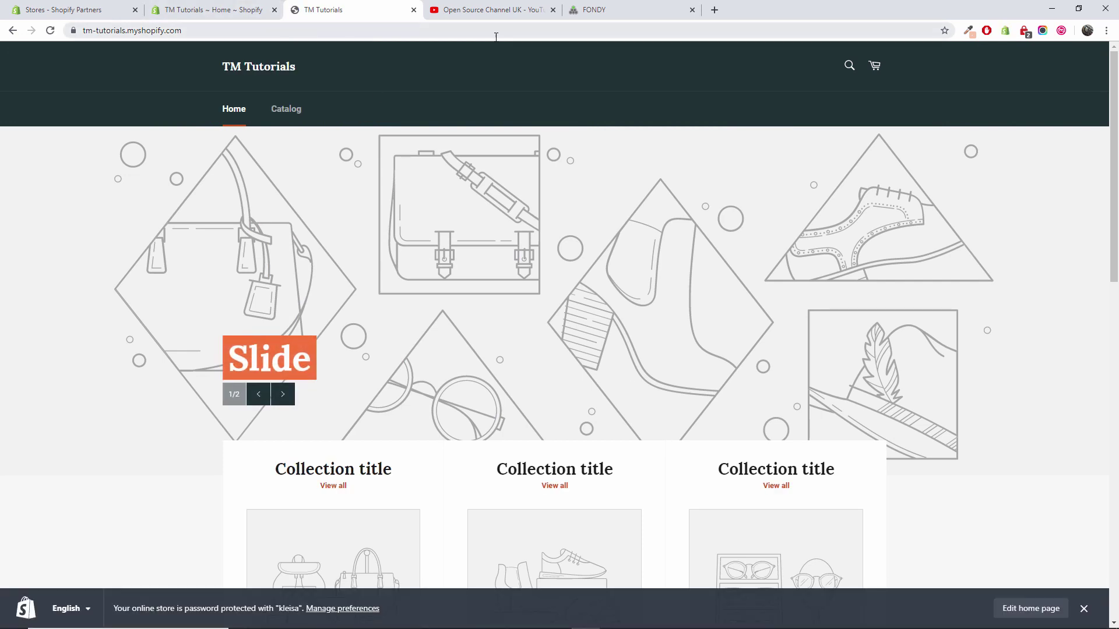
# Open the TM Tutorials store admin's Settings > Payment providers page
pyautogui.click(577, 10)
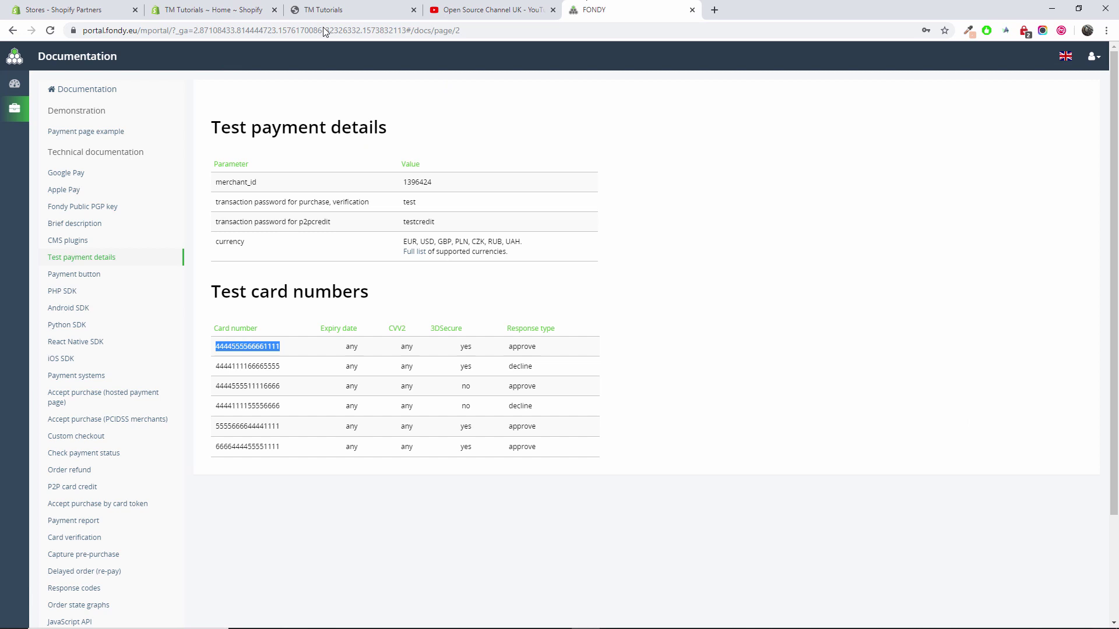
pyautogui.click(110, 9)
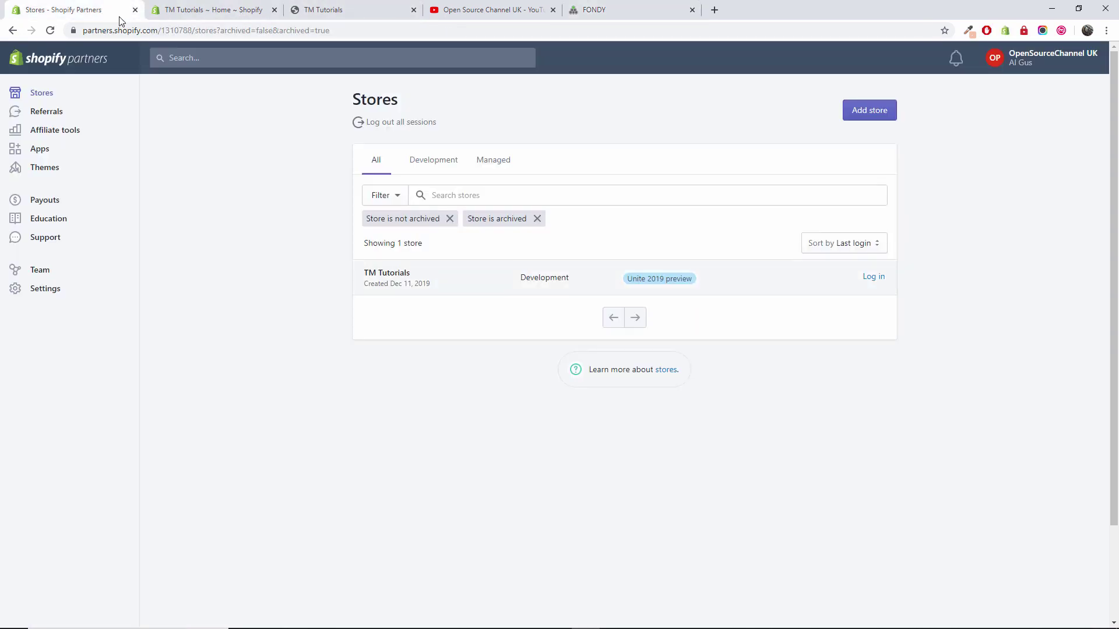
pyautogui.click(234, 7)
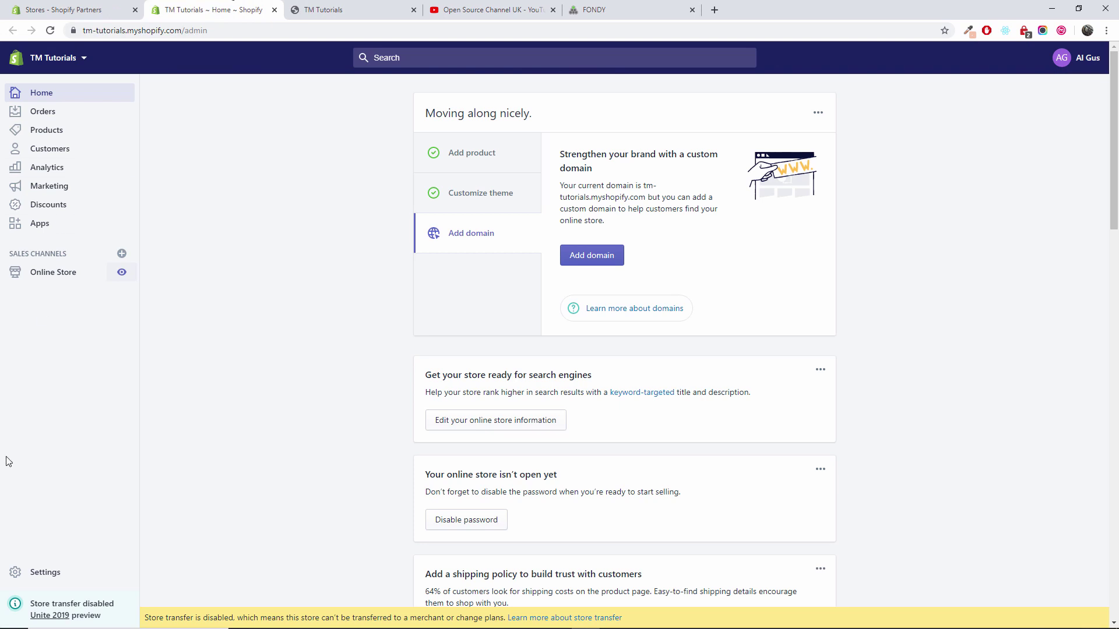
pyautogui.click(46, 574)
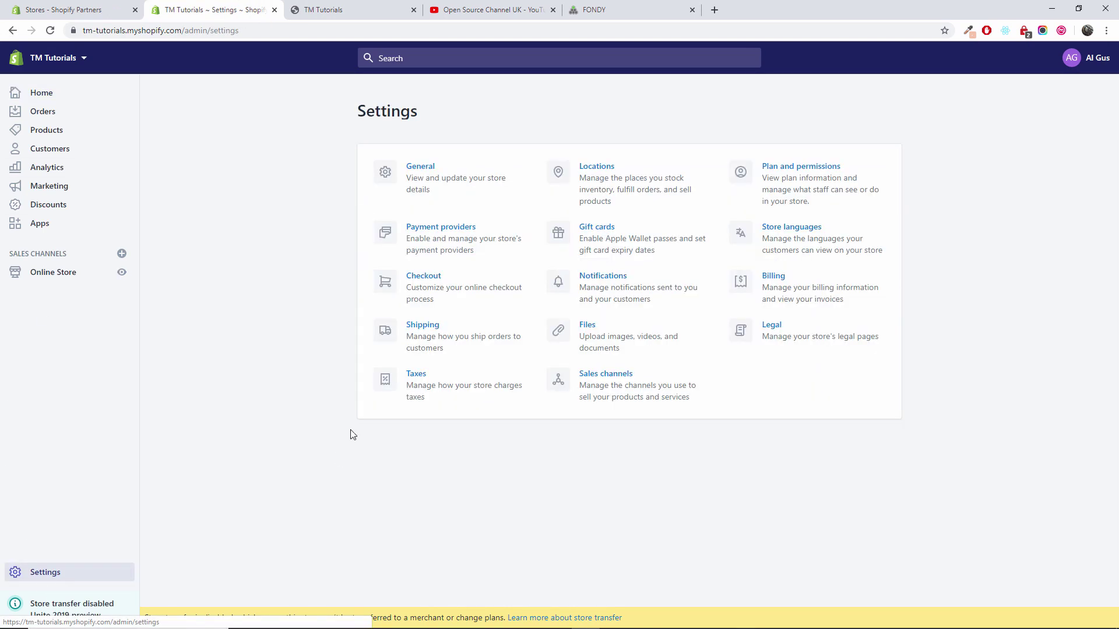
pyautogui.click(439, 232)
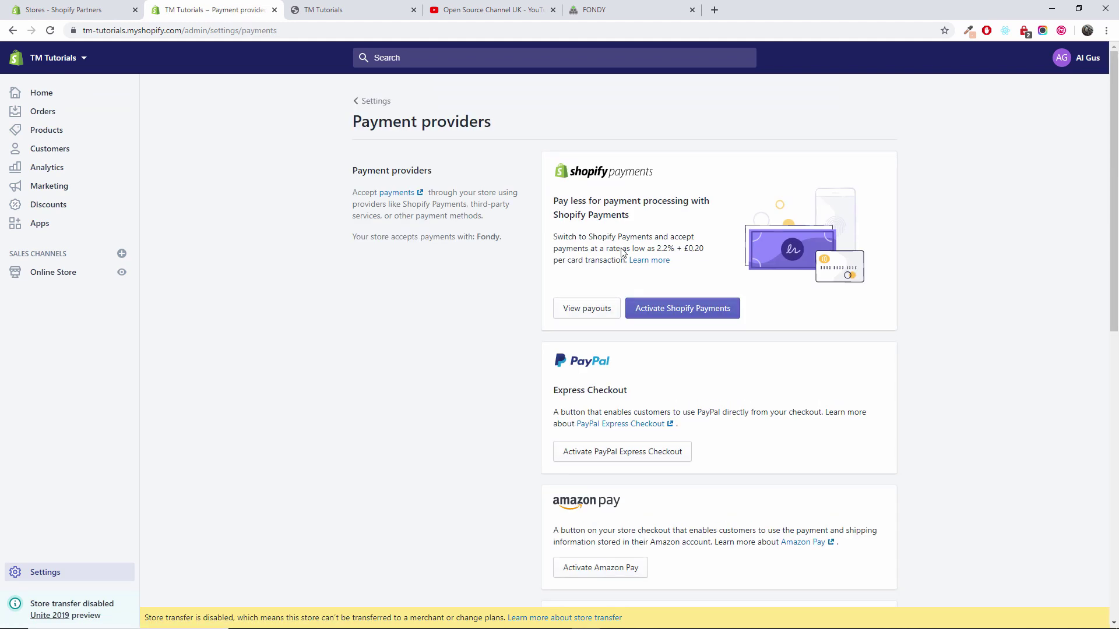
# Look over the Fondy documentation and merchant technical settings tabs, then go to the storefront
pyautogui.click(619, 5)
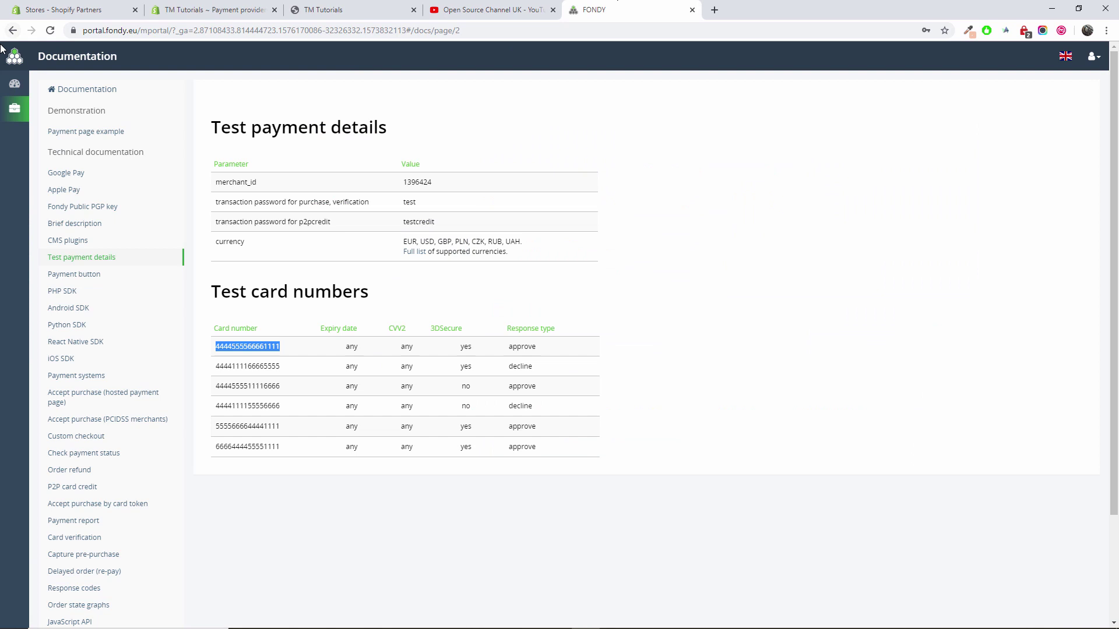
pyautogui.click(13, 31)
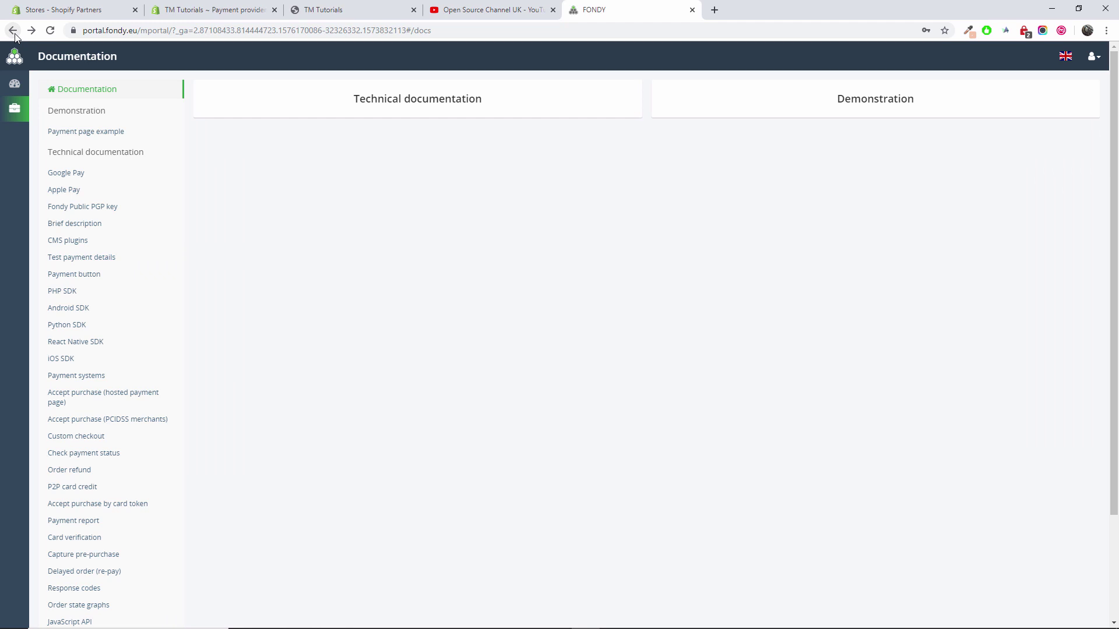
pyautogui.click(14, 34)
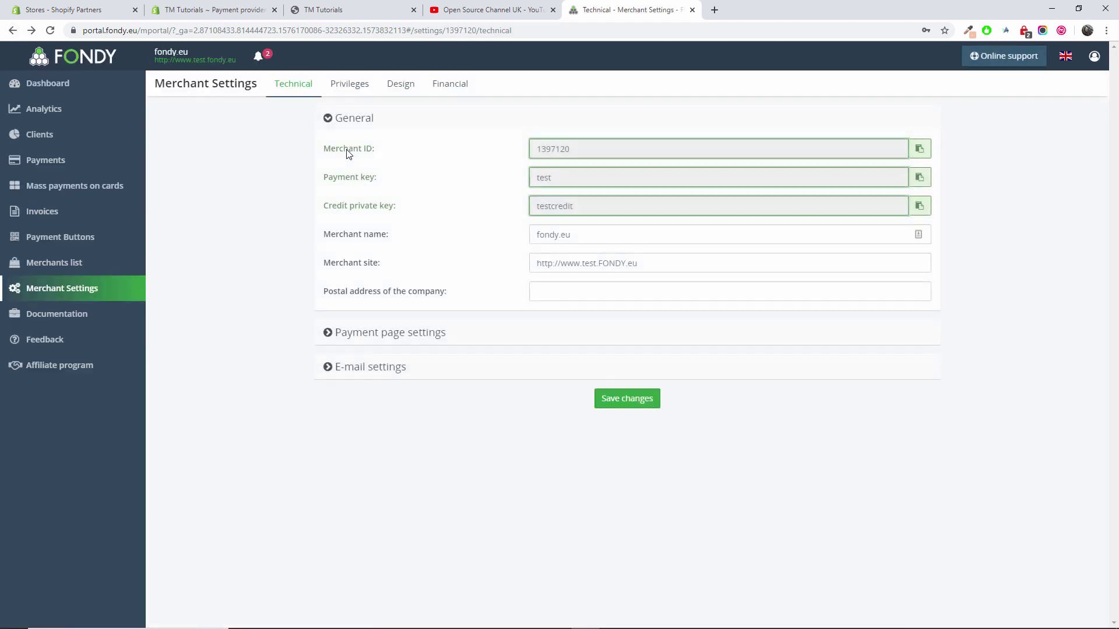
pyautogui.click(483, 10)
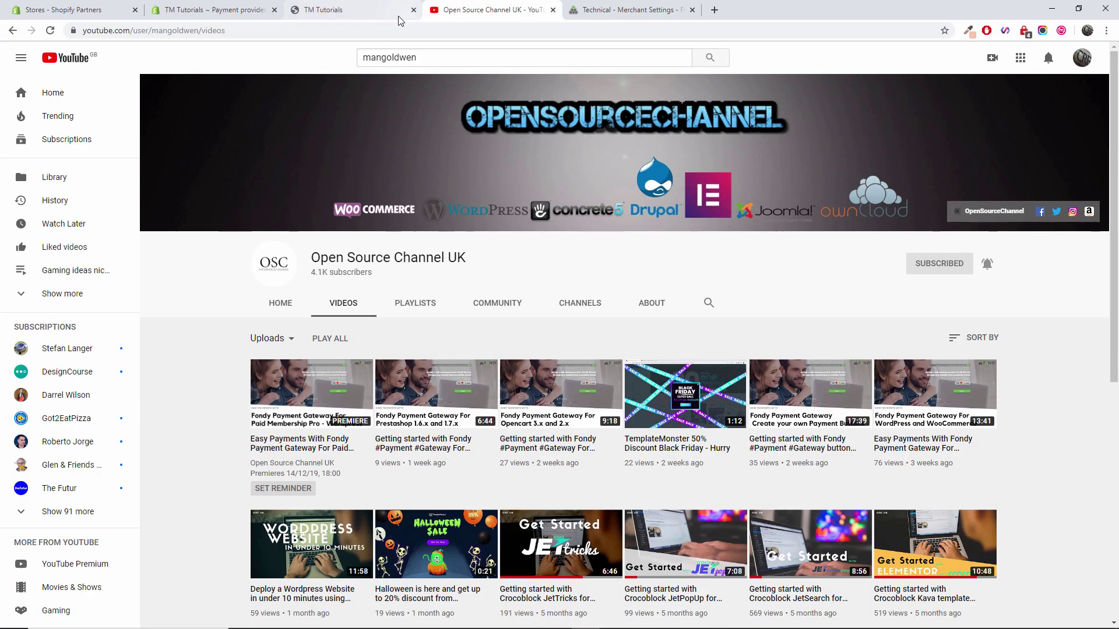
pyautogui.click(352, 5)
# Open the alternative payment providers list from Shopify's Payment providers page
pyautogui.click(211, 10)
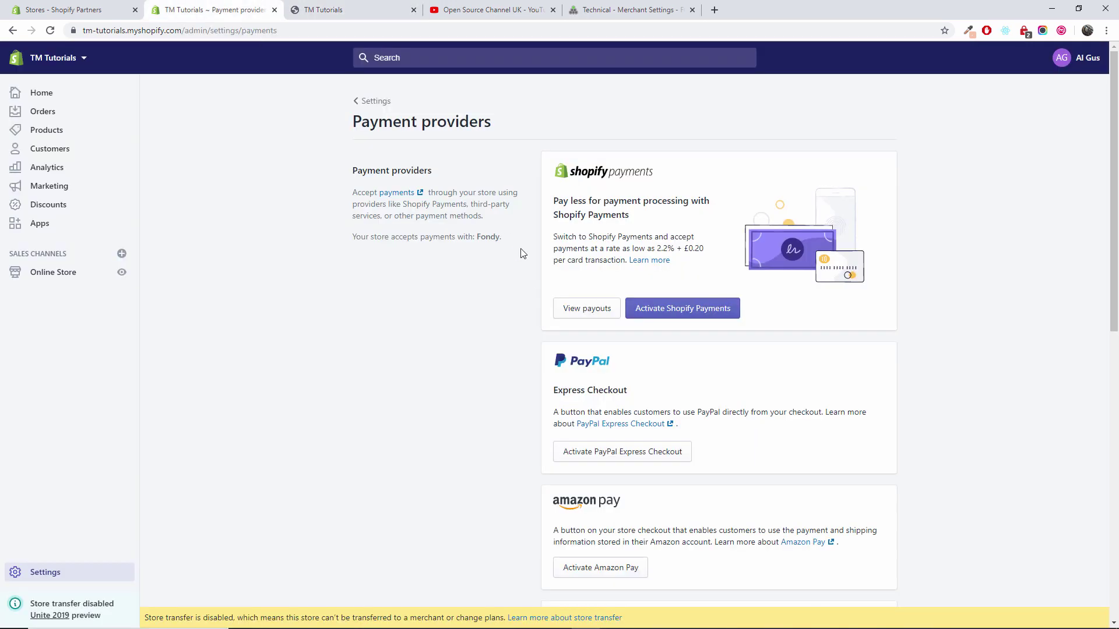
pyautogui.scroll(-7, 537, 296)
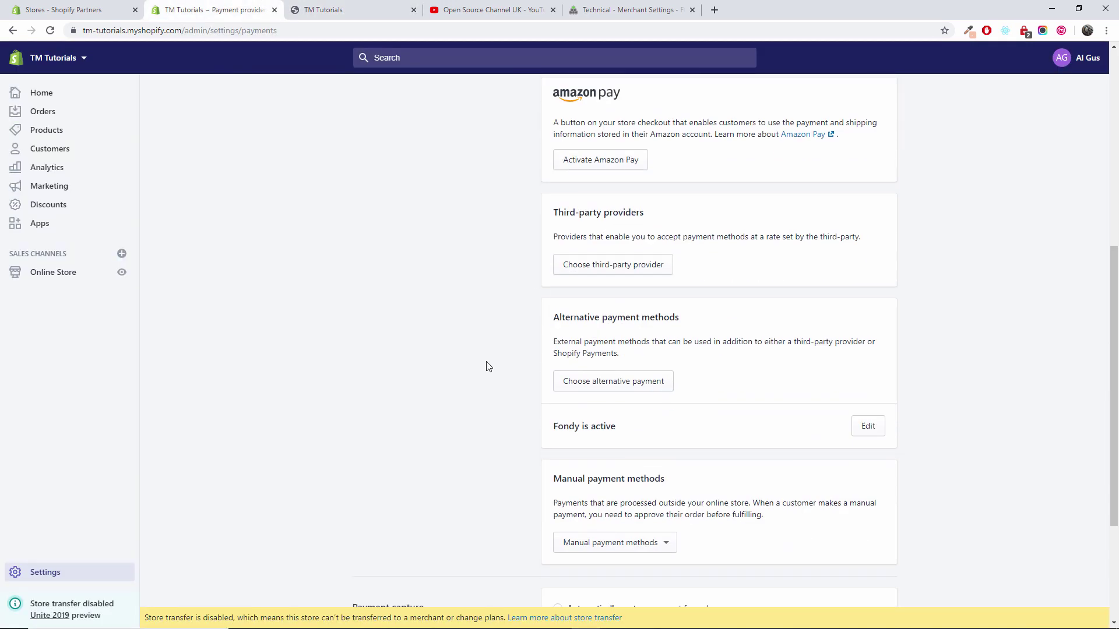
pyautogui.click(616, 383)
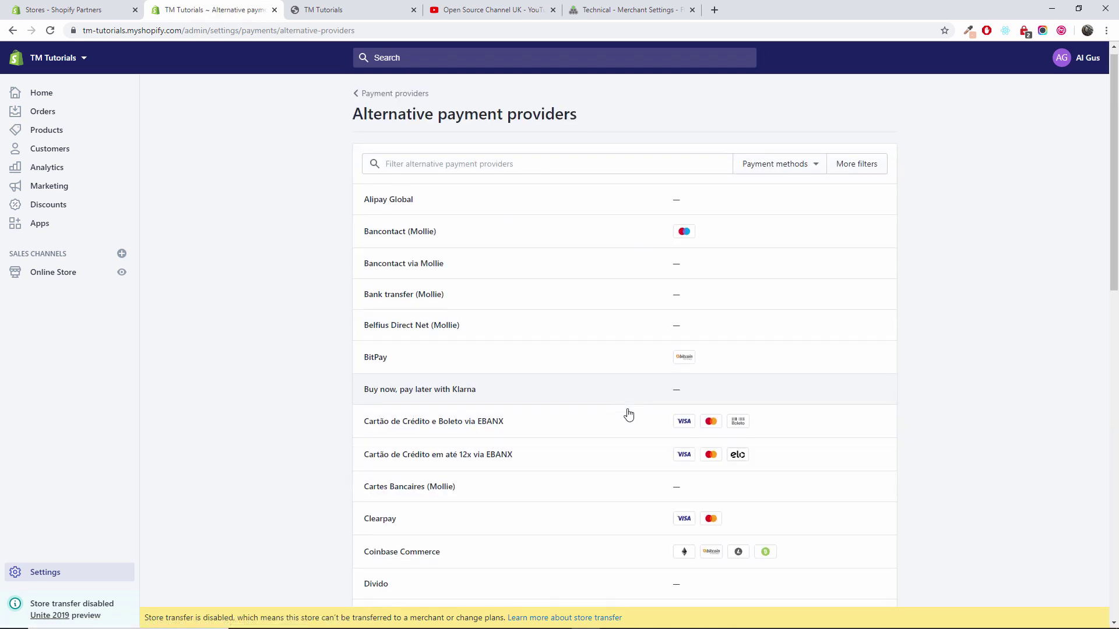
# Browse the alternative providers list, then move to the Open Source Channel UK videos
pyautogui.scroll(-4, 625, 413)
pyautogui.scroll(-3, 492, 404)
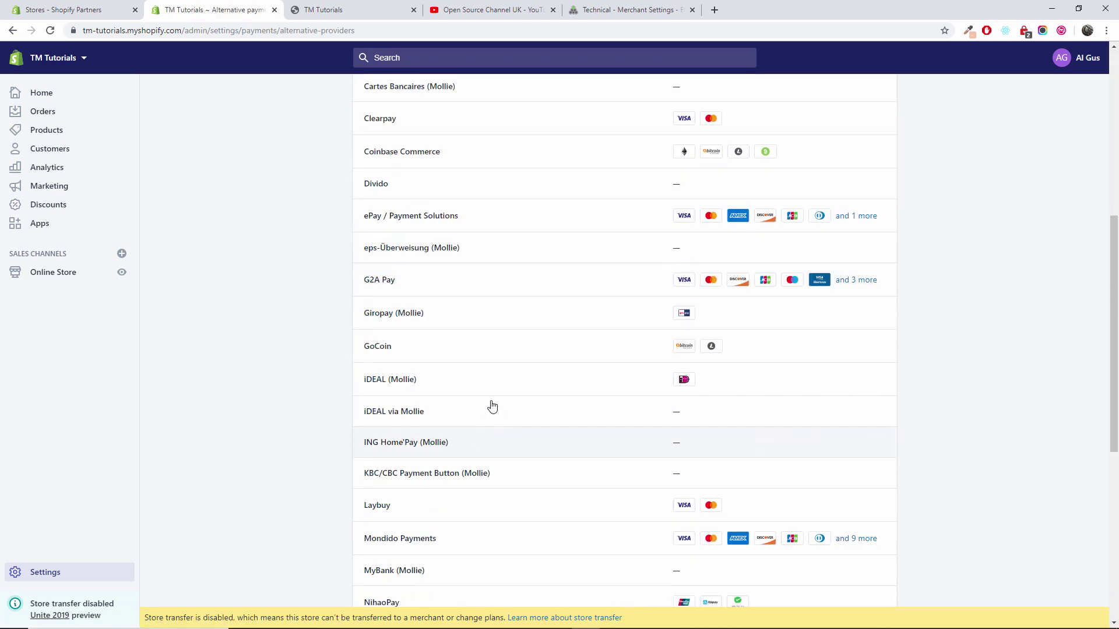
pyautogui.scroll(-5, 542, 344)
pyautogui.scroll(-2, 537, 347)
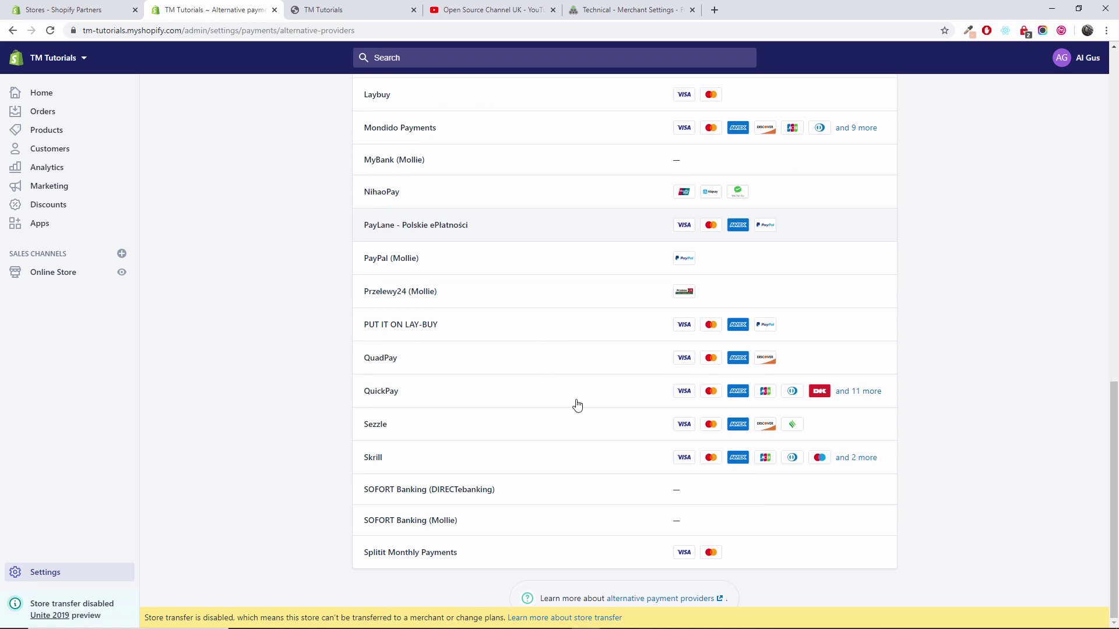
pyautogui.scroll(1, 682, 466)
pyautogui.scroll(14, 676, 473)
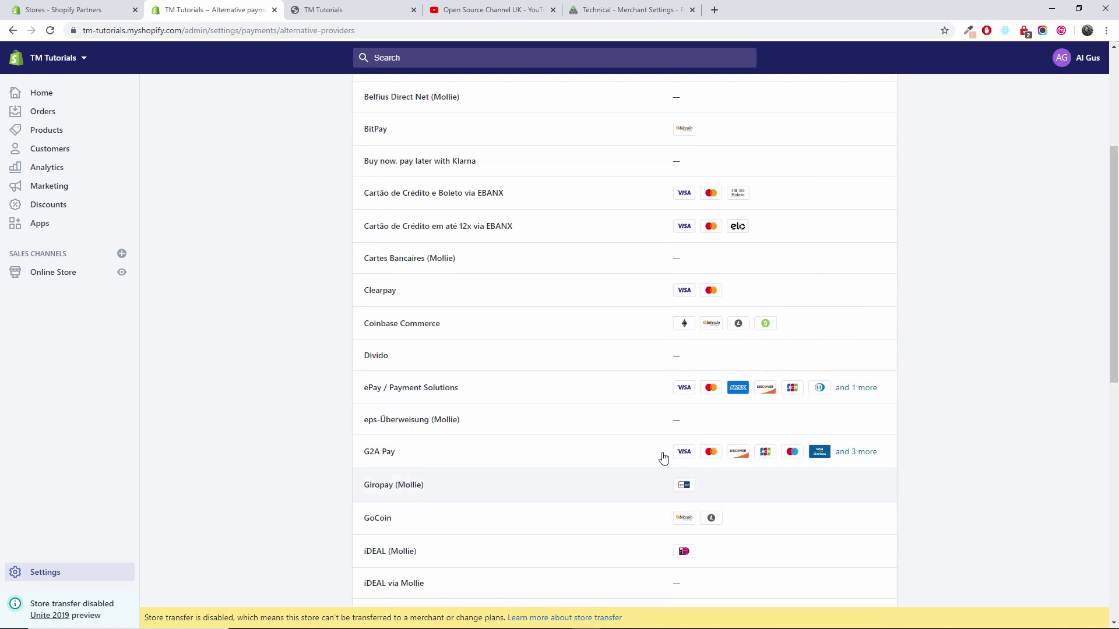
pyautogui.scroll(-6, 663, 457)
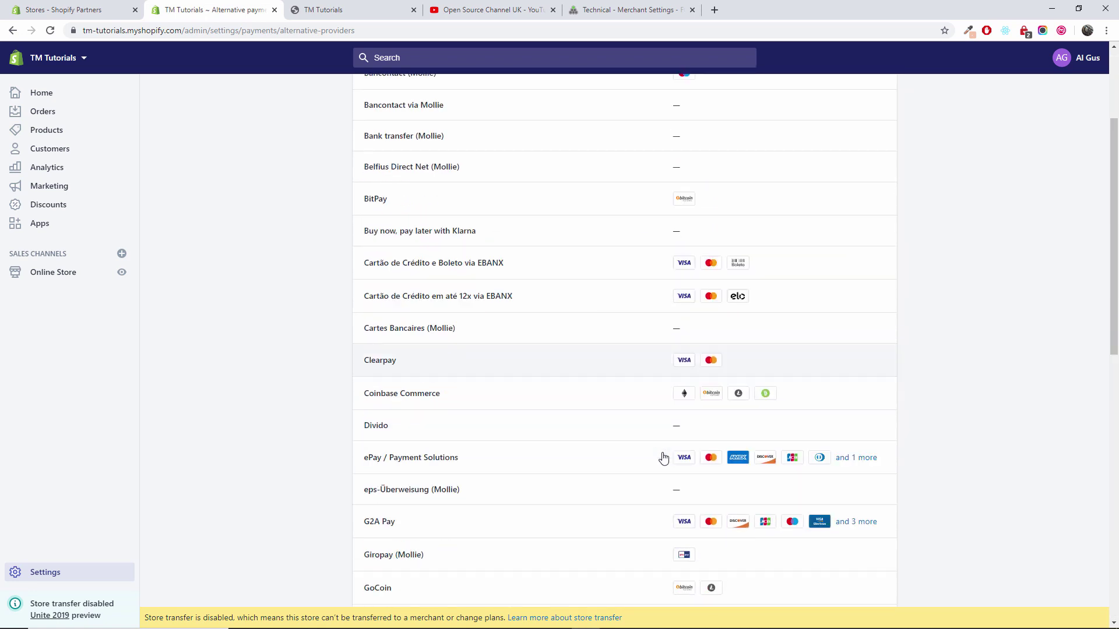
pyautogui.scroll(4, 663, 457)
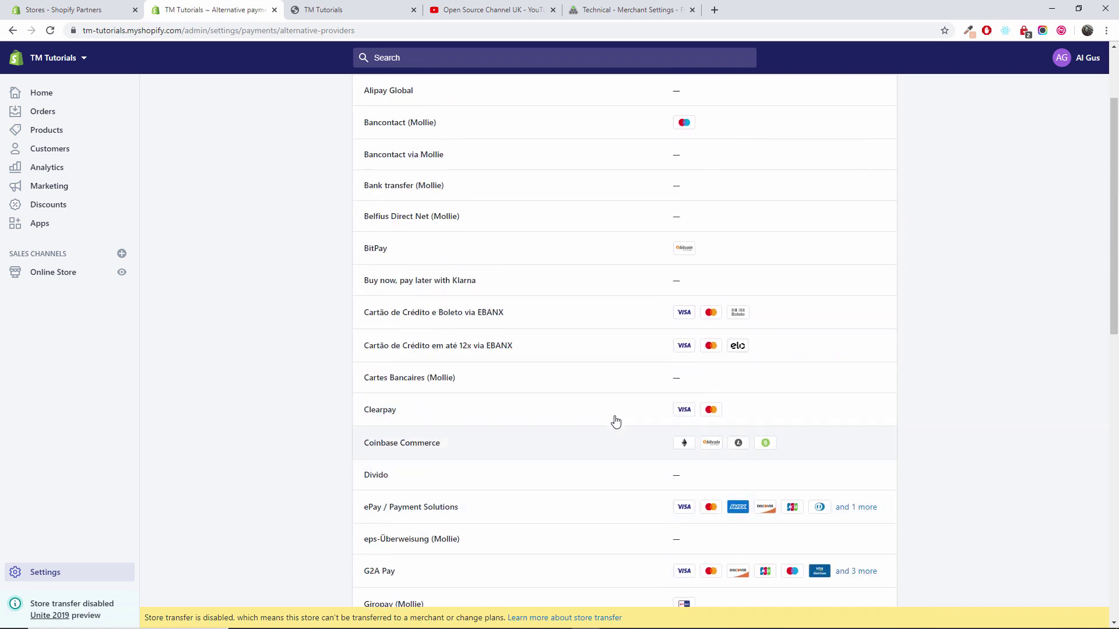
pyautogui.click(495, 10)
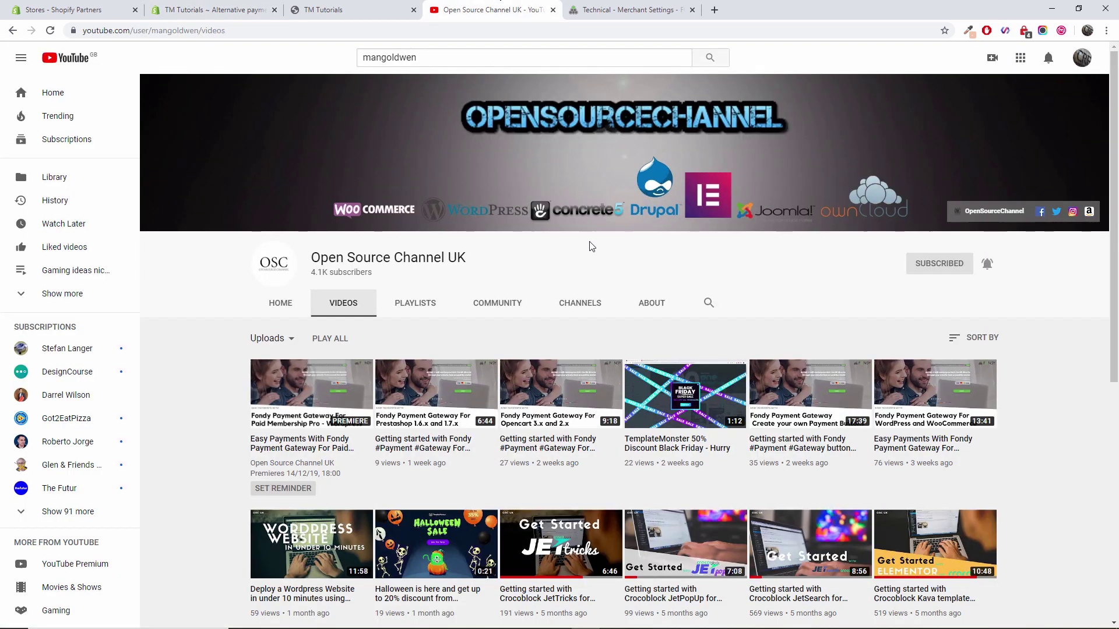